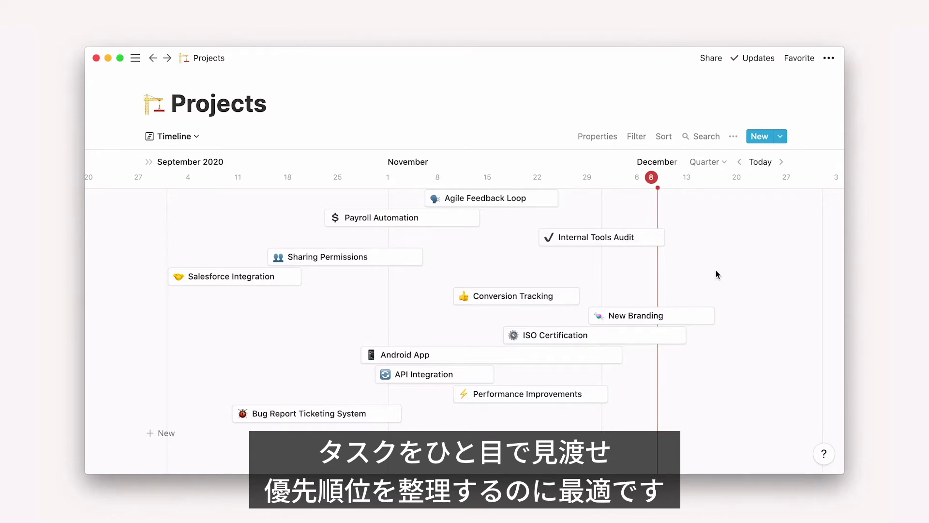
# Give New Branding a product manager and set its sprint to Sprint 20.
pyautogui.click(681, 315)
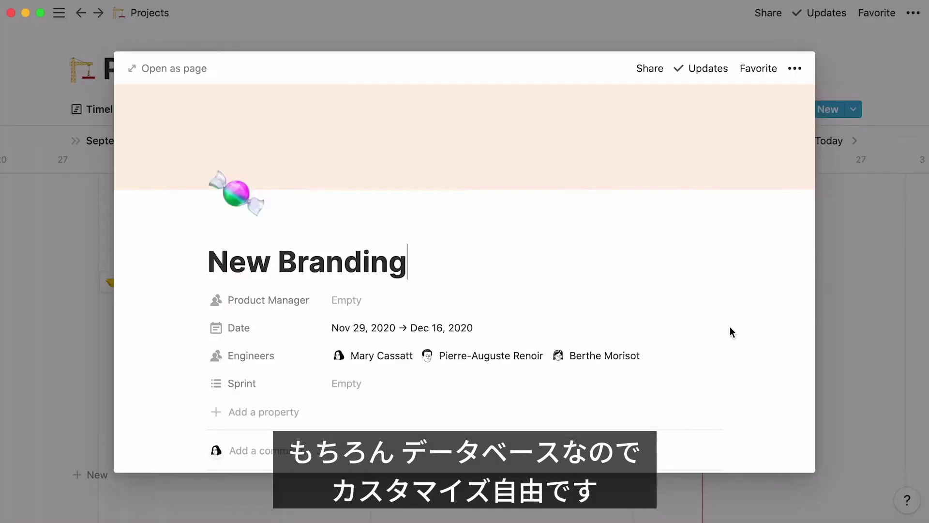
pyautogui.click(710, 301)
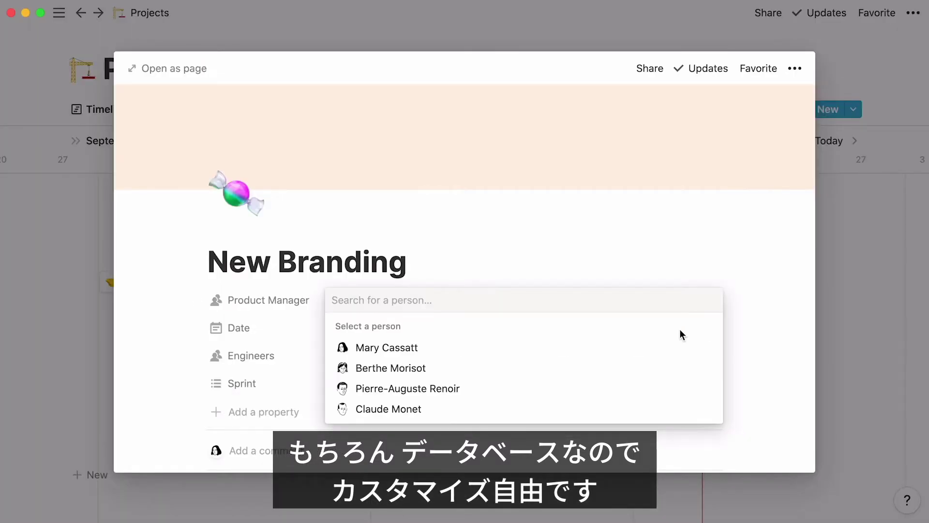
pyautogui.click(669, 348)
pyautogui.click(573, 417)
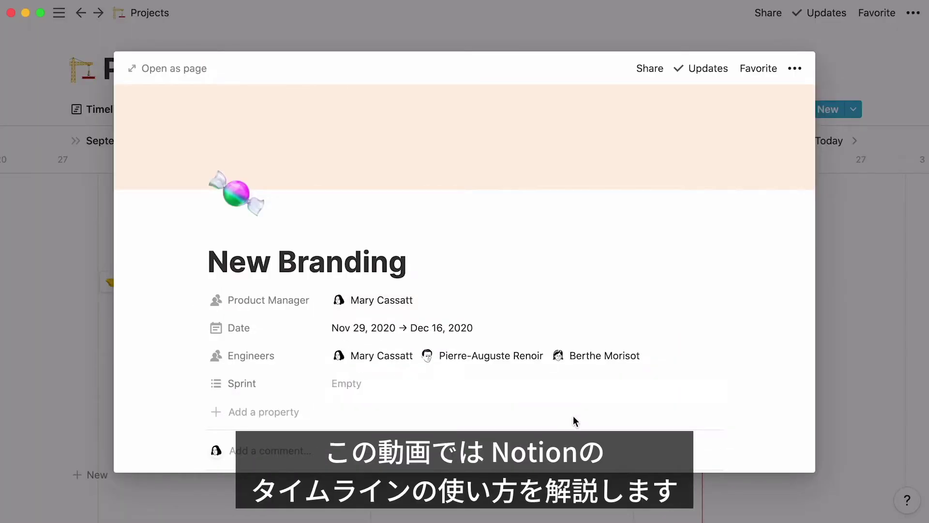
pyautogui.click(602, 388)
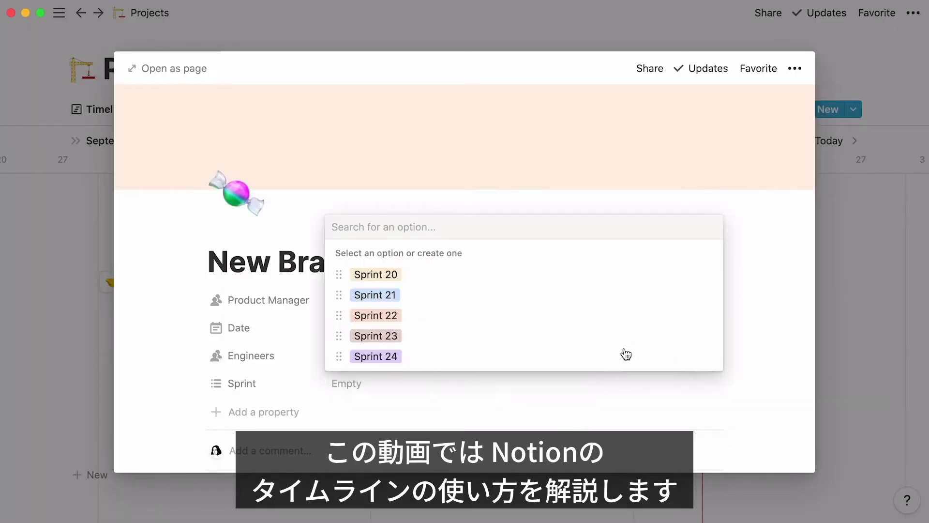
pyautogui.click(663, 274)
pyautogui.click(762, 237)
pyautogui.click(838, 216)
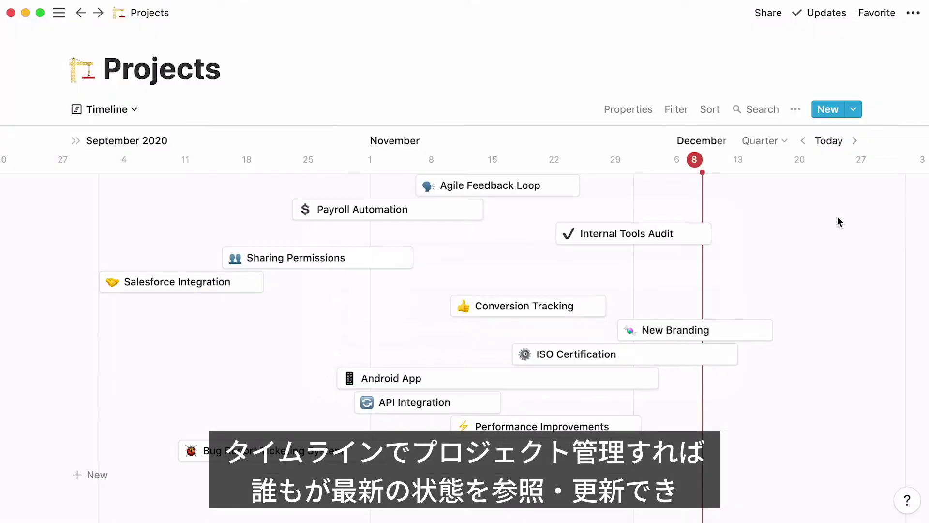
# Show the Engineers property beside each timeline bar.
pyautogui.click(652, 116)
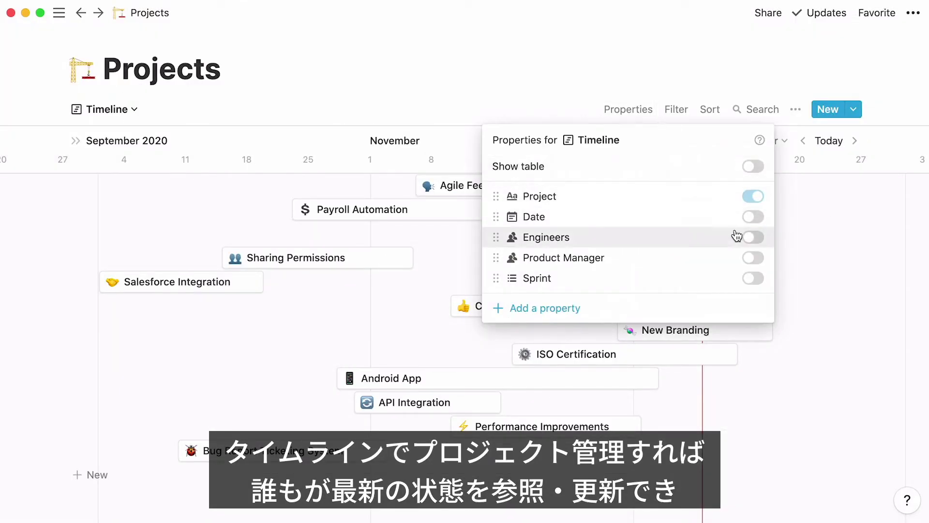
pyautogui.click(752, 237)
pyautogui.click(805, 217)
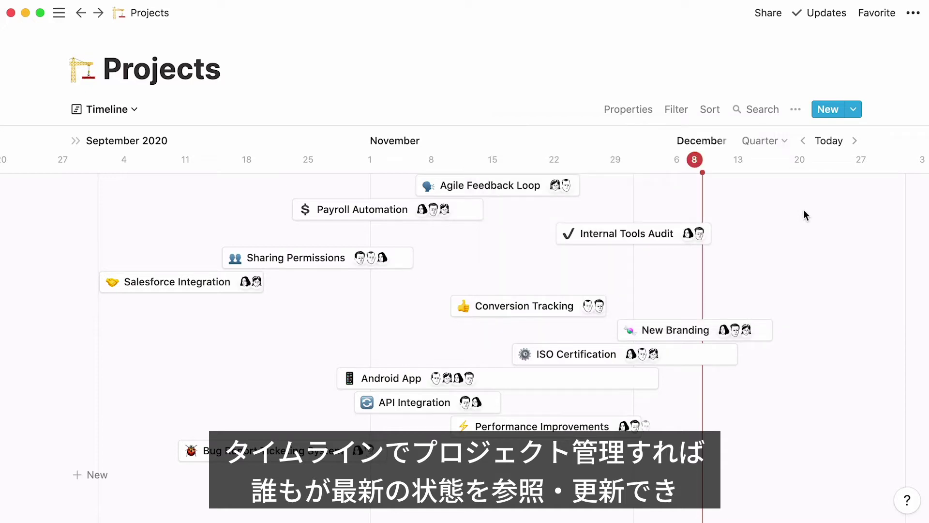
# Change the timeline scale from Quarter to Bi-week.
pyautogui.click(782, 145)
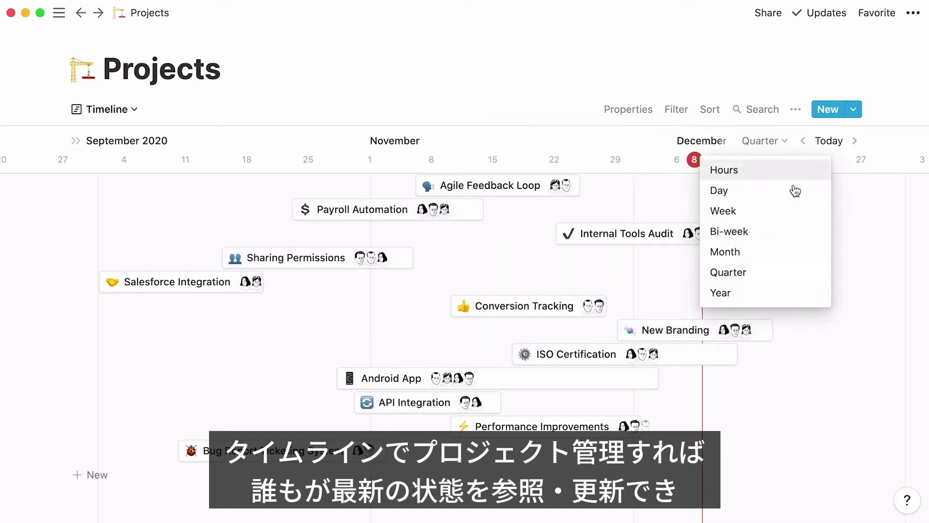
pyautogui.click(805, 233)
pyautogui.hscroll(-5, 806, 236)
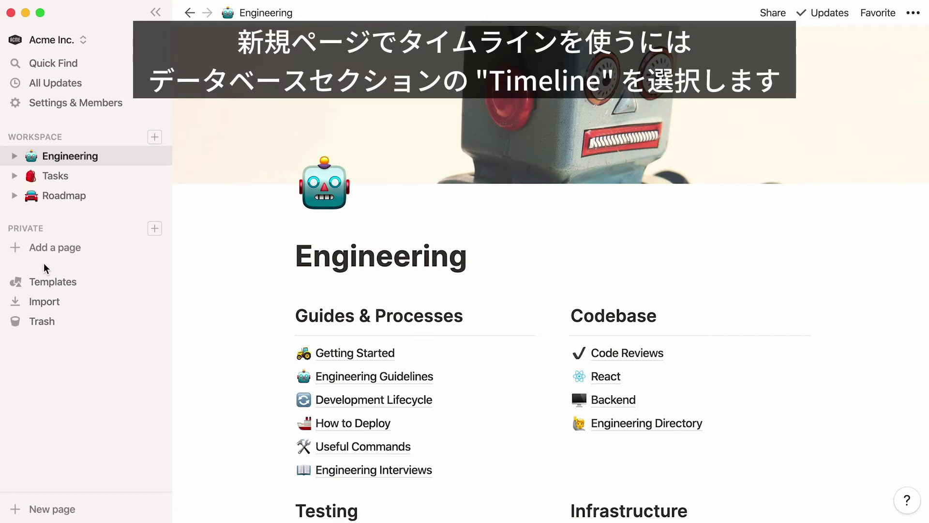
# Turn a new page into a timeline database, then type /timeline on another Untitled page.
pyautogui.click(60, 252)
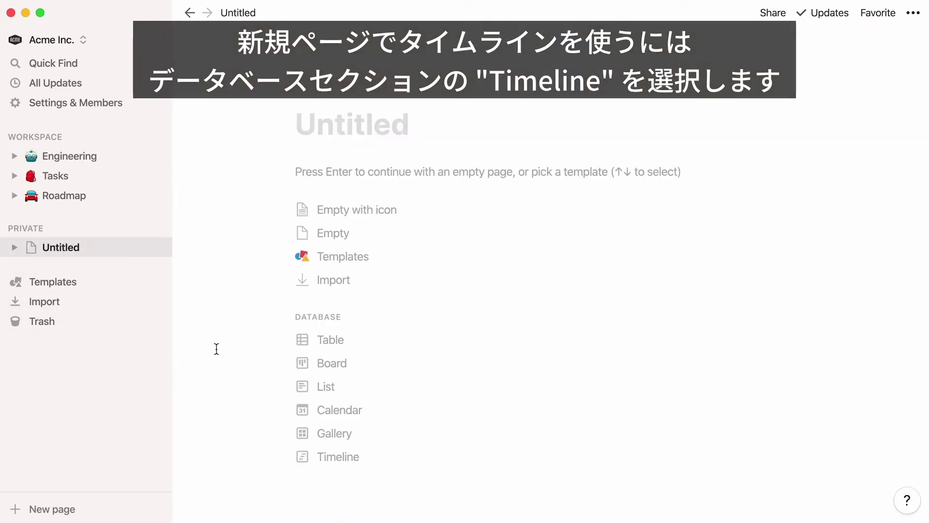
pyautogui.click(394, 456)
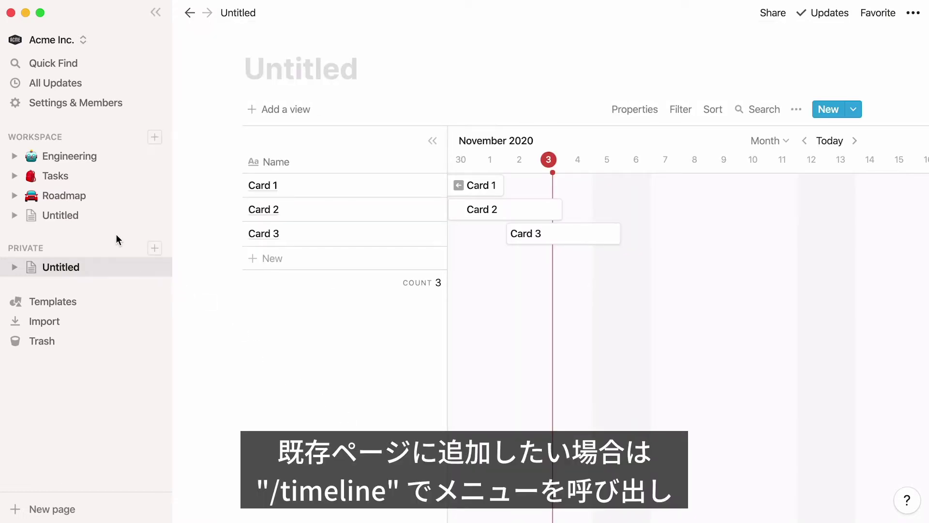
pyautogui.click(98, 222)
pyautogui.write('/')
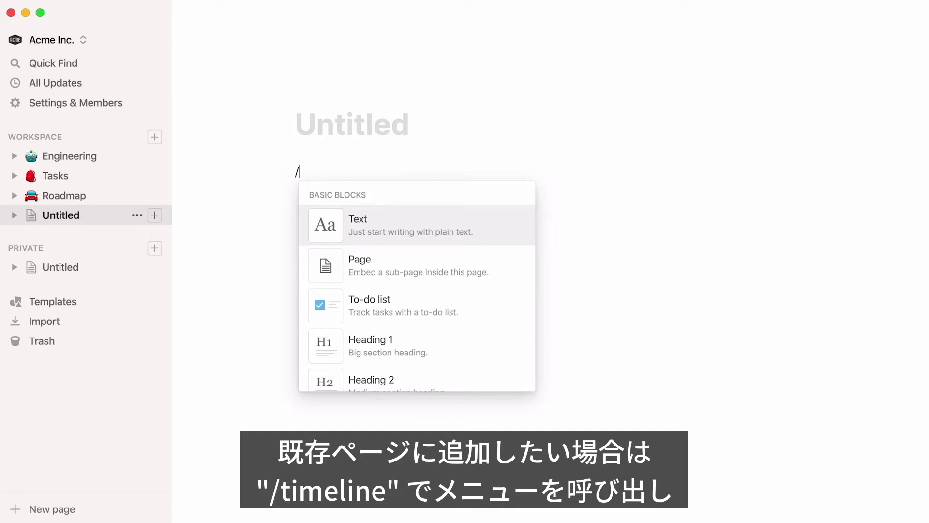
pyautogui.write('timeline')
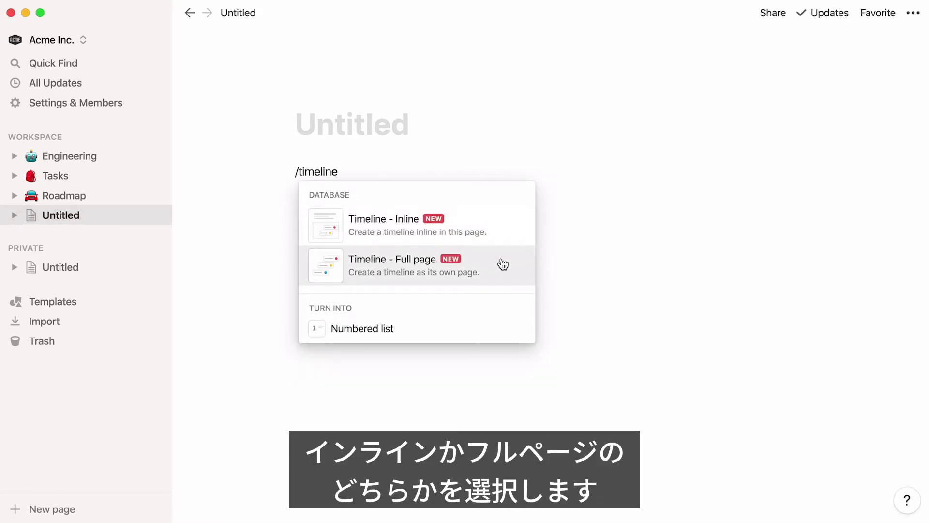
pyautogui.moveTo(504, 264)
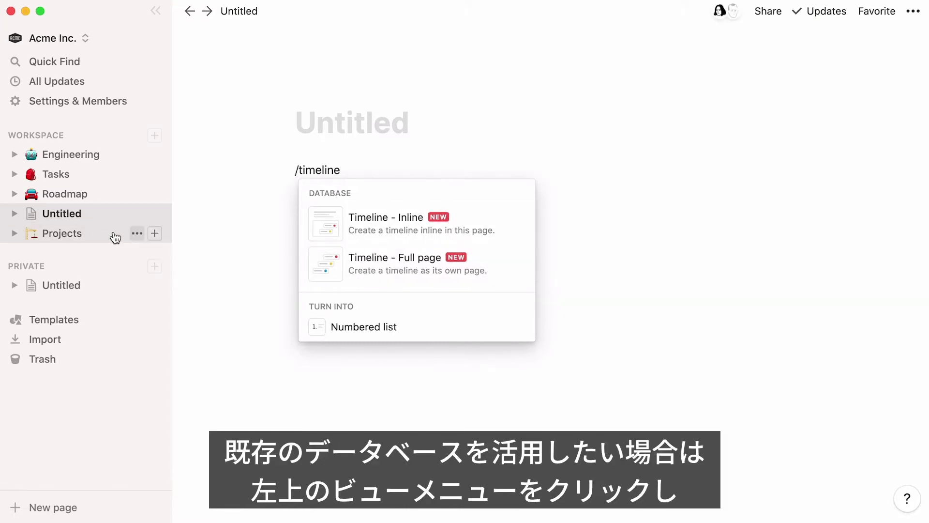
# Open Projects with the sidebar hidden and create a new Timeline view from the view menu.
pyautogui.click(99, 235)
pyautogui.click(155, 11)
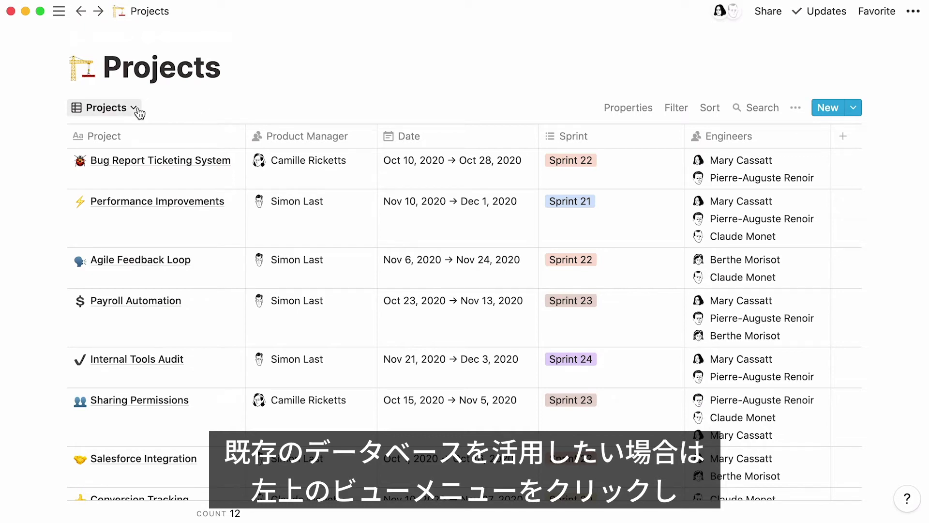
pyautogui.click(138, 111)
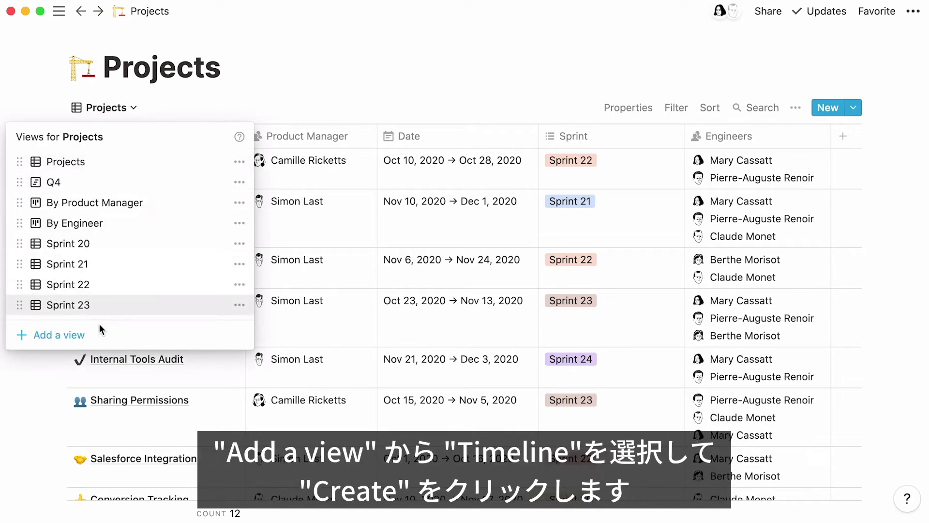
pyautogui.click(99, 338)
pyautogui.click(300, 293)
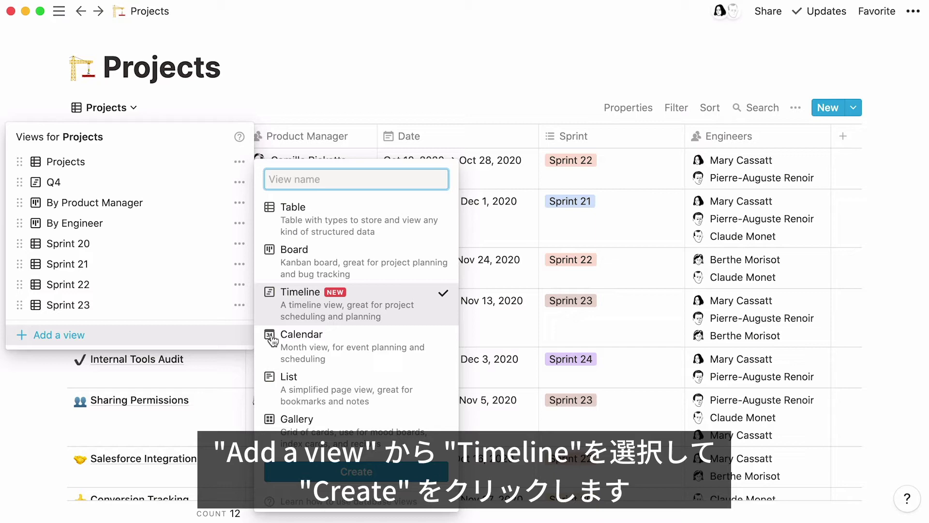
pyautogui.click(298, 469)
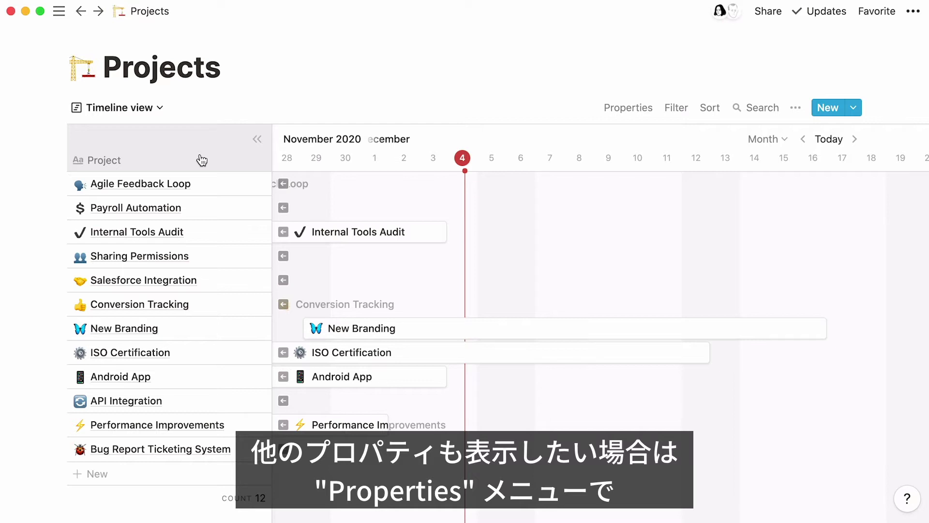
# Try showing the Product Manager and Sprint columns in the table, then hide them again.
pyautogui.click(604, 110)
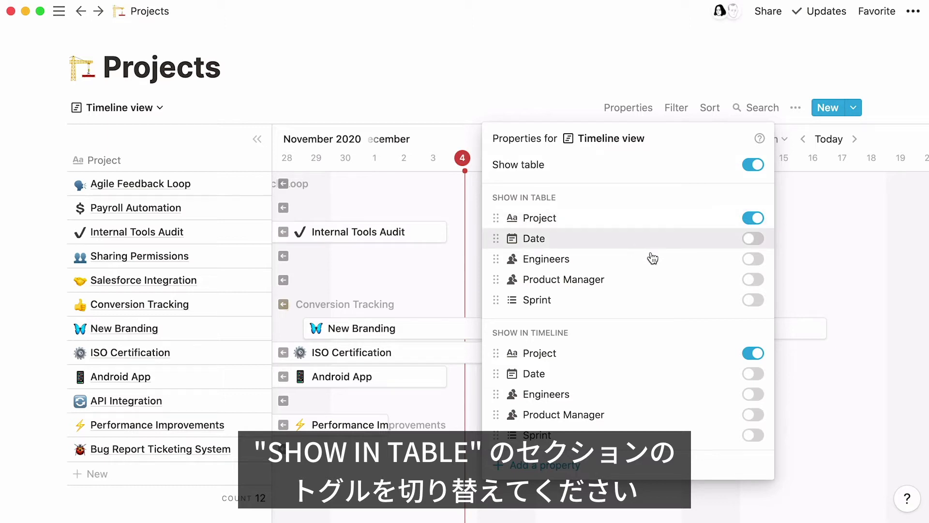
pyautogui.click(747, 280)
pyautogui.click(747, 281)
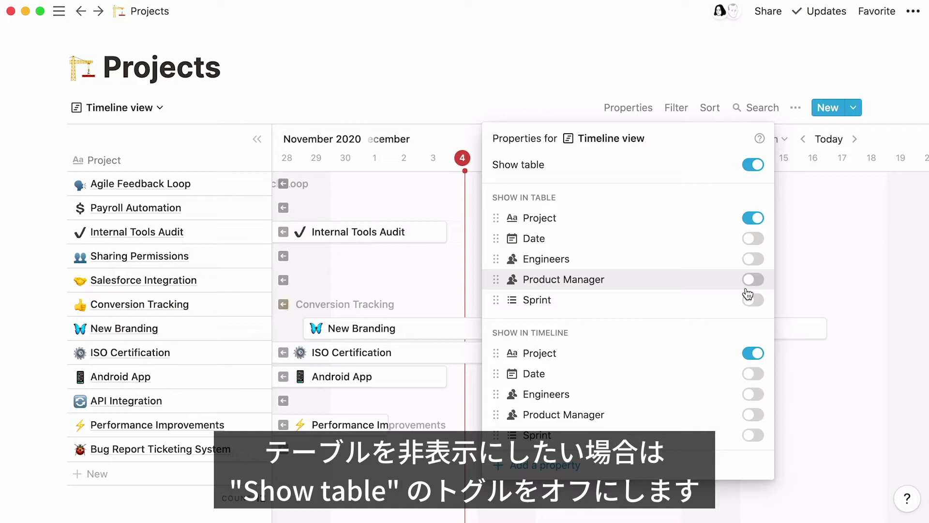
pyautogui.click(748, 301)
pyautogui.click(749, 300)
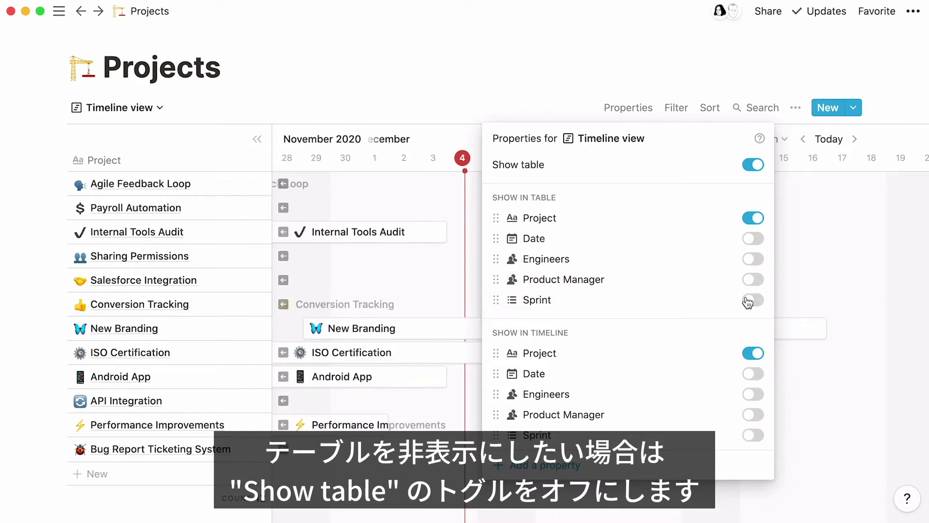
# Hide the project table beside the timeline, leaving only the timeline bars.
pyautogui.click(754, 165)
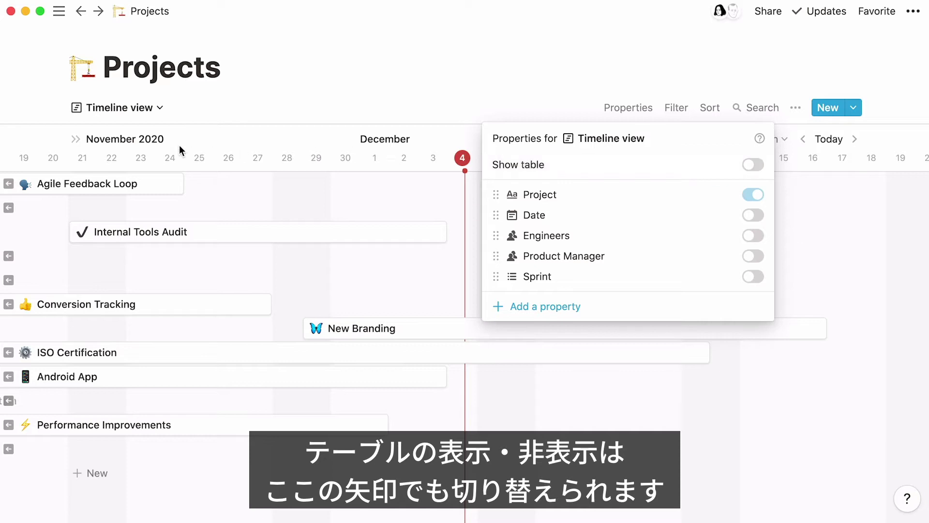
pyautogui.click(77, 140)
pyautogui.click(77, 141)
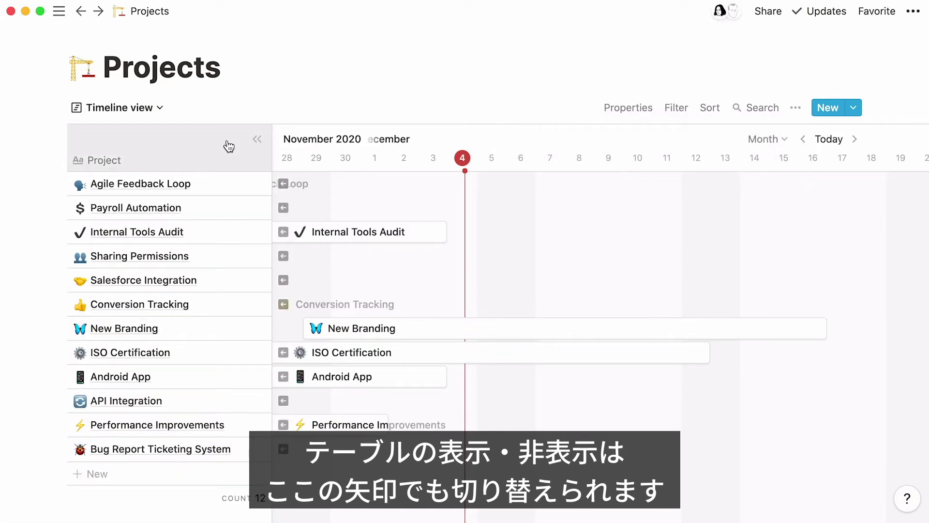
pyautogui.click(252, 142)
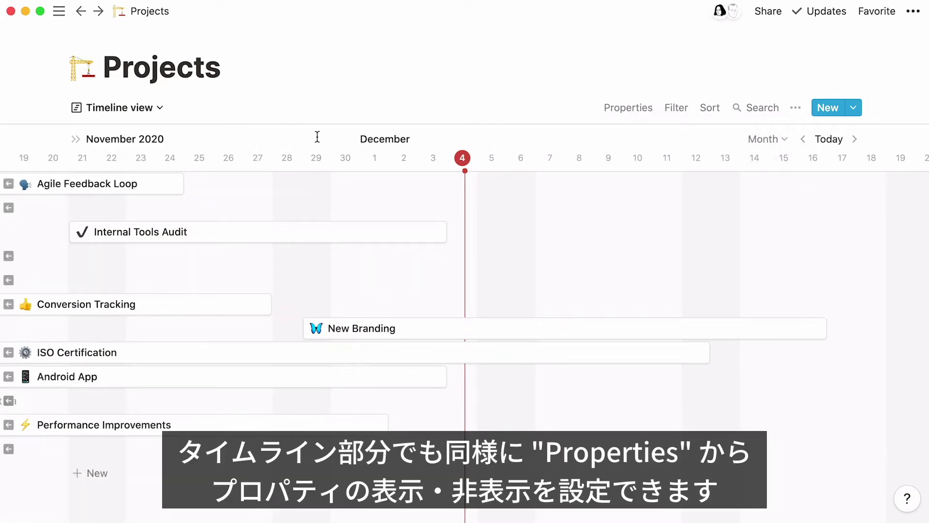
# Show engineers on the timeline bars, briefly trying sprint tags as well.
pyautogui.click(607, 116)
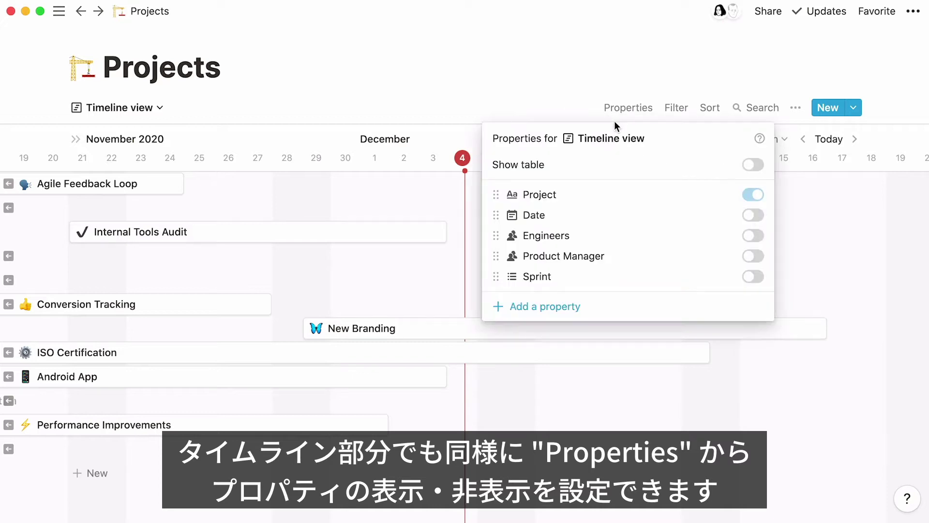
pyautogui.click(753, 236)
pyautogui.click(754, 277)
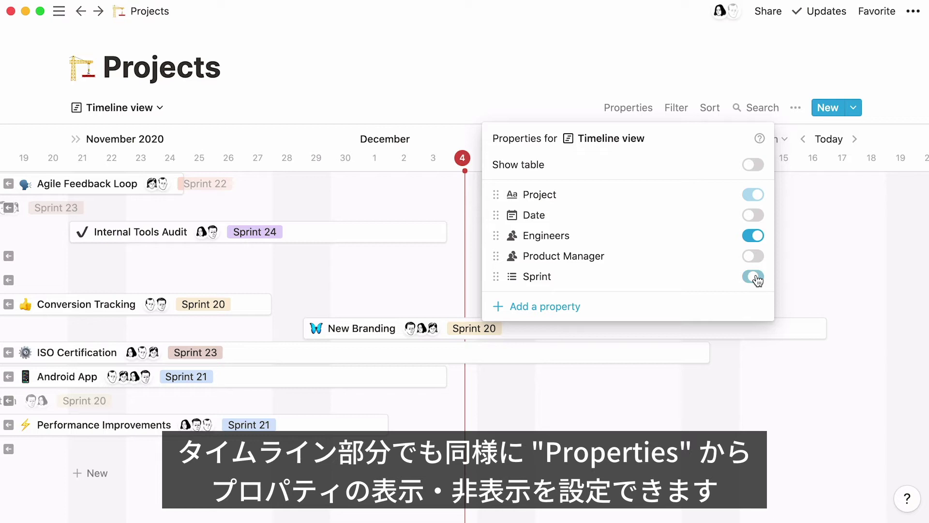
pyautogui.click(756, 278)
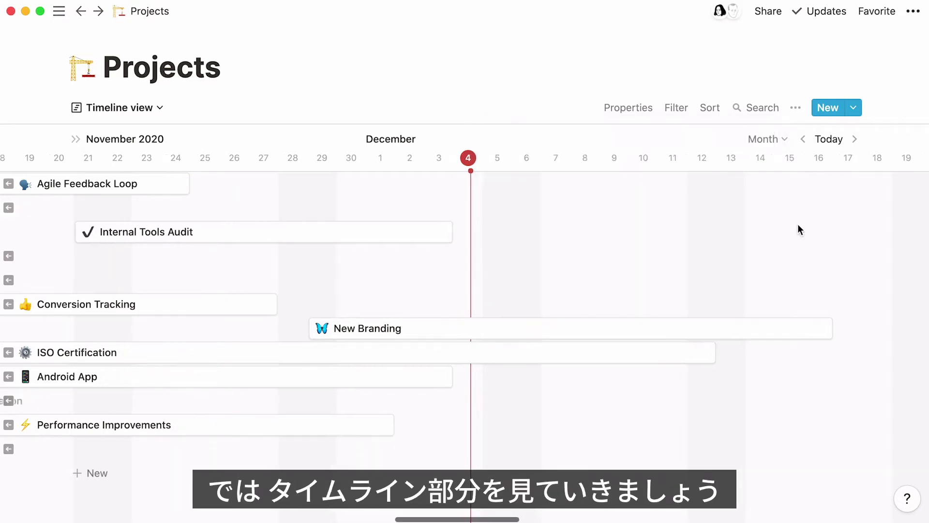
# Scroll the timeline back to October and open the Bug Report Ticketing System page.
pyautogui.hscroll(-5, 798, 227)
pyautogui.hscroll(-10, 798, 224)
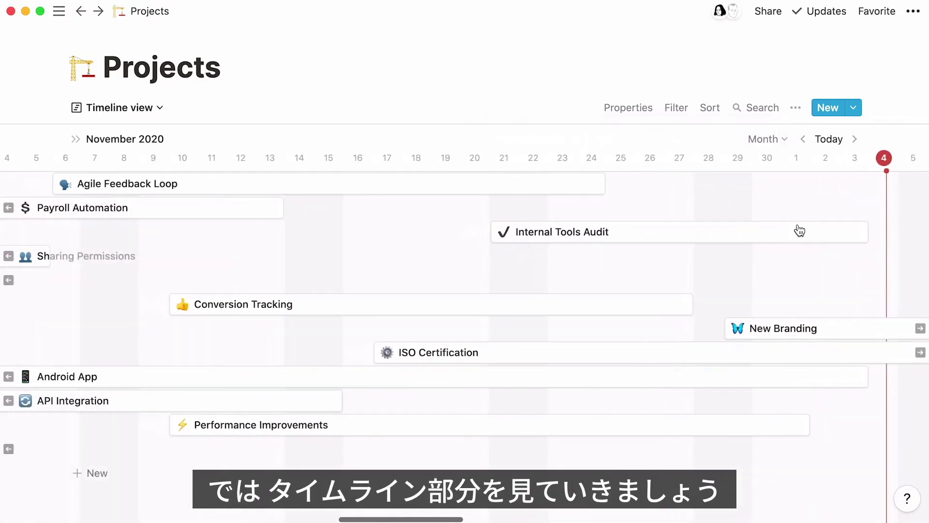
pyautogui.hscroll(-4, 798, 227)
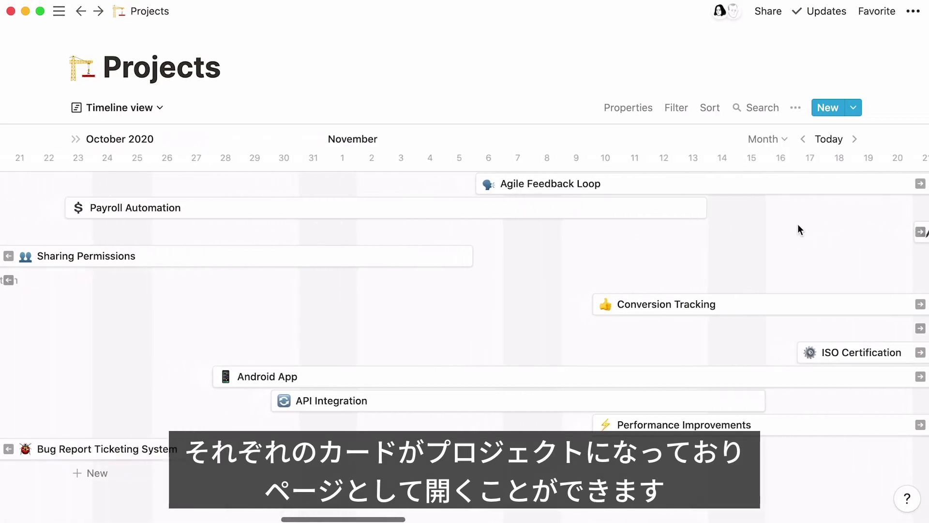
pyautogui.click(188, 447)
pyautogui.scroll(-5, 190, 449)
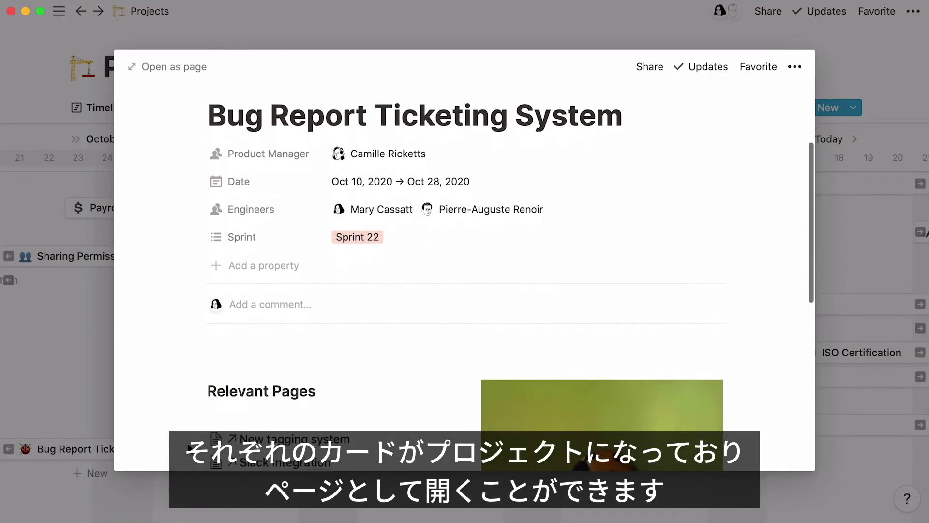
pyautogui.scroll(-2, 190, 449)
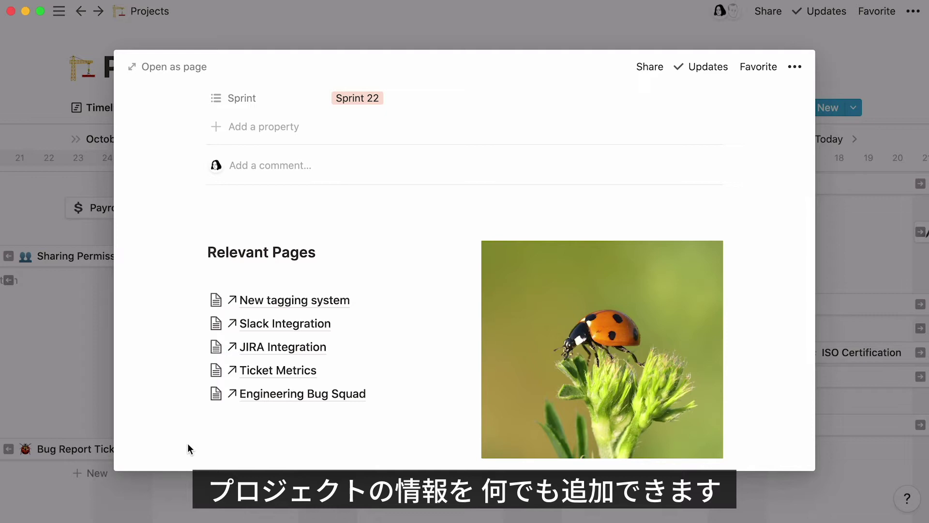
pyautogui.scroll(-5, 187, 445)
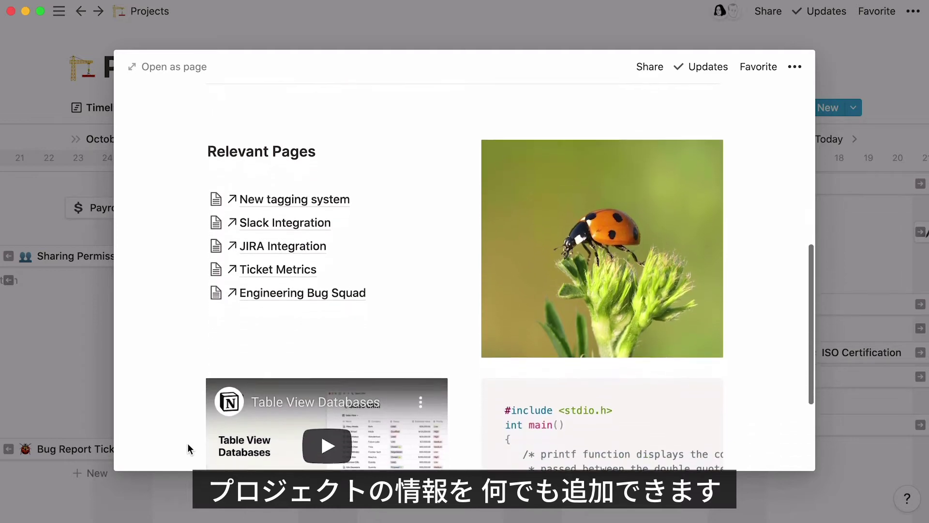
# Play the embedded Table View Databases video, then close the page preview.
pyautogui.scroll(-1, 188, 446)
pyautogui.click(309, 383)
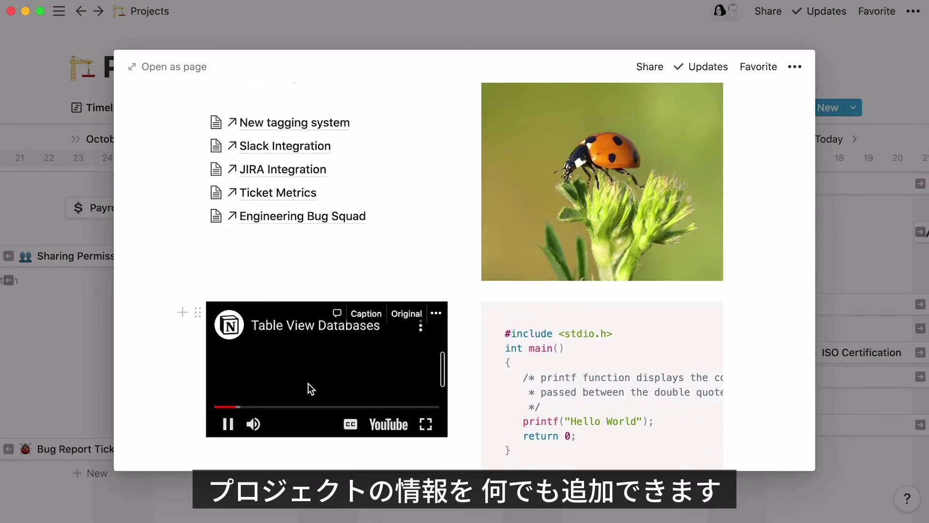
pyautogui.click(89, 400)
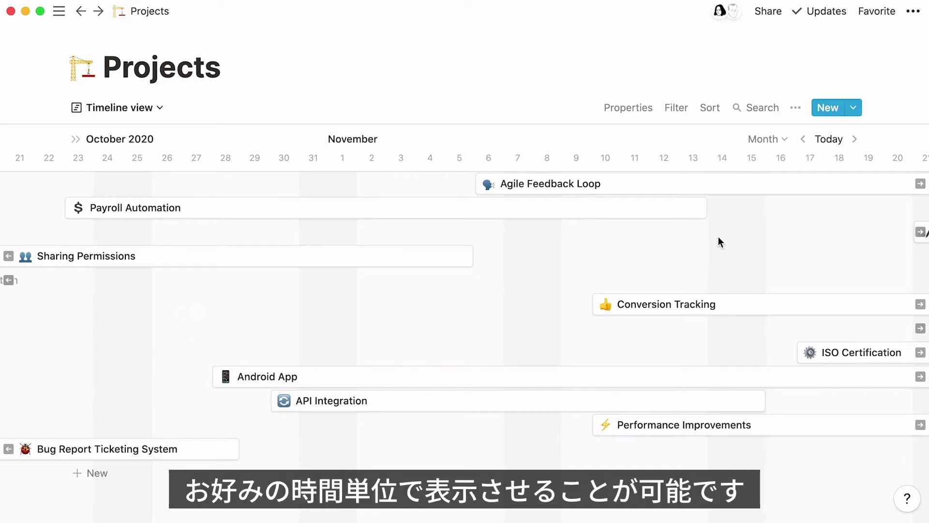
# Cycle through the Hours, Day, Week, Quarter and Year scales, then settle on Quarter.
pyautogui.click(789, 139)
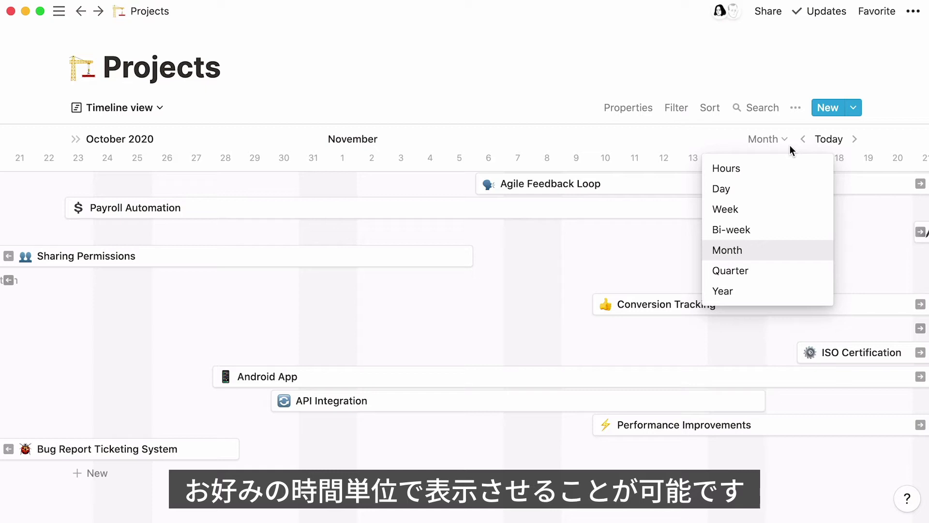
pyautogui.click(789, 167)
pyautogui.click(791, 189)
pyautogui.click(793, 209)
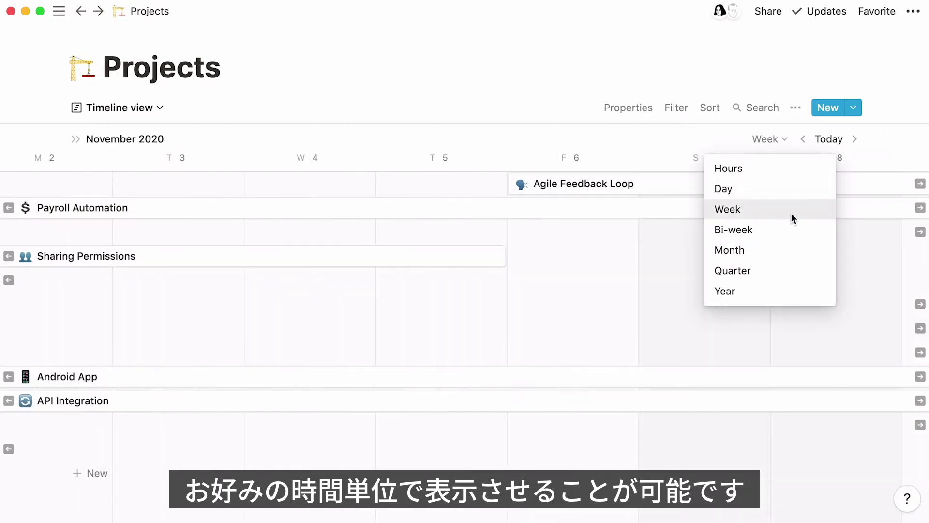
pyautogui.click(778, 269)
pyautogui.click(764, 290)
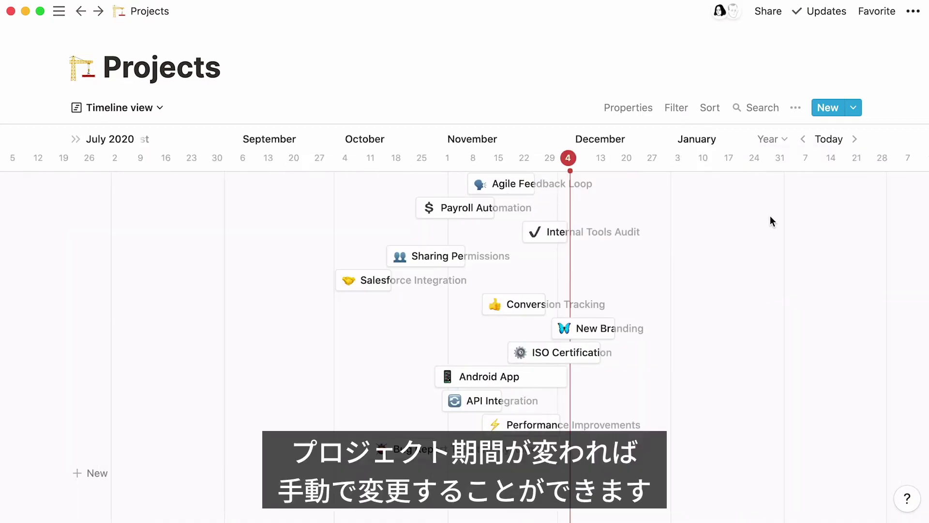
pyautogui.click(790, 140)
pyautogui.click(779, 271)
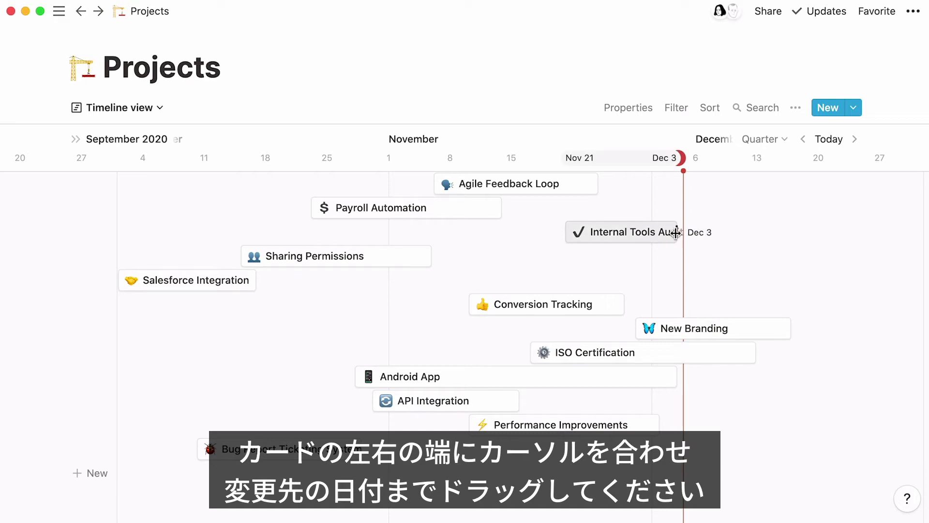
# Drag Internal Tools Audit's end to Dec 7 and Conversion Tracking's start to Nov 6.
pyautogui.moveTo(676, 233); pyautogui.dragTo(710, 241)
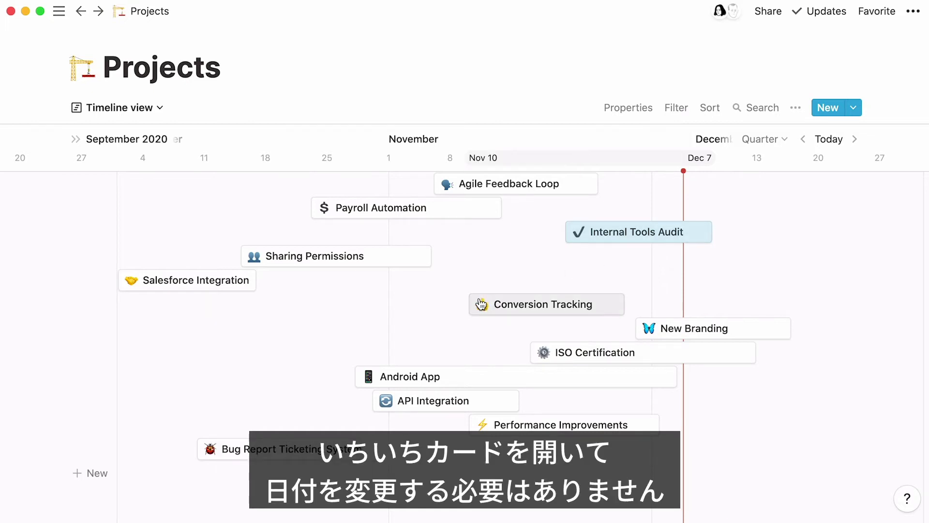
pyautogui.moveTo(471, 304); pyautogui.dragTo(432, 301)
pyautogui.click(763, 140)
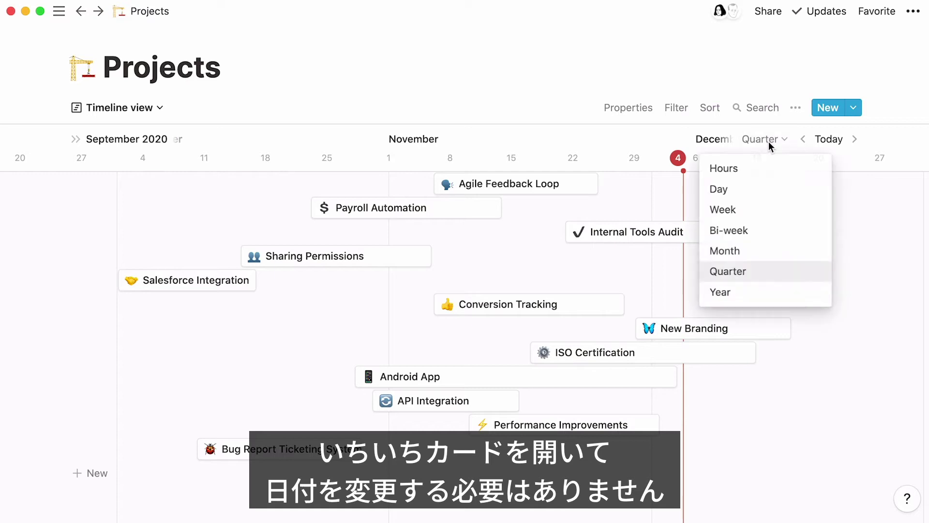
pyautogui.click(785, 235)
pyautogui.hscroll(-5, 785, 234)
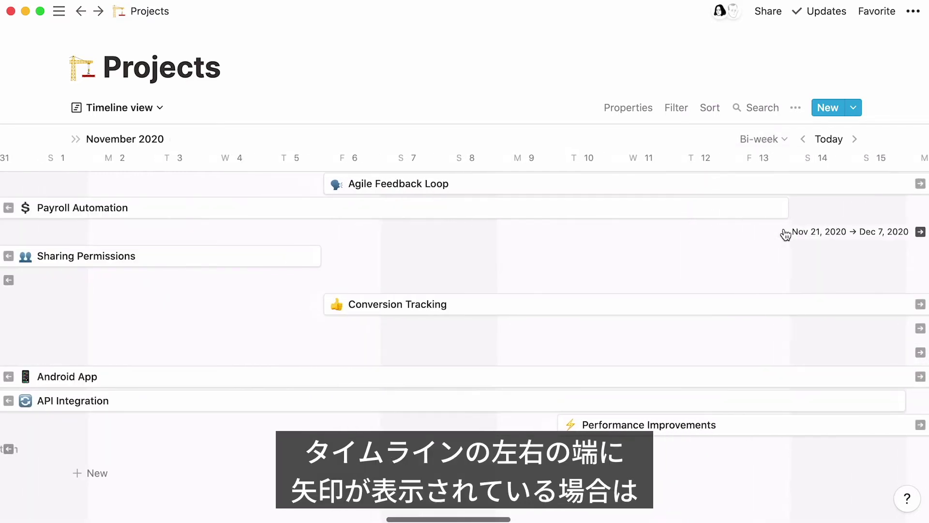
pyautogui.hscroll(-2, 784, 234)
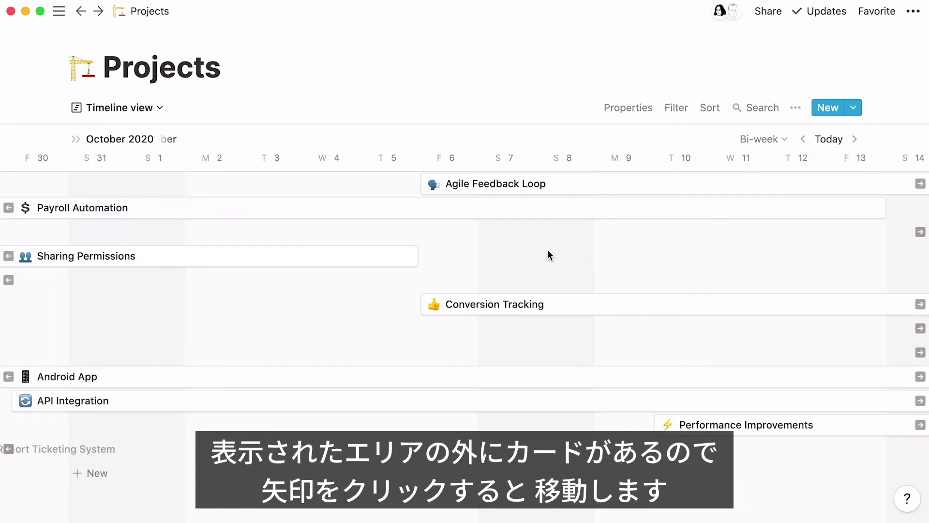
pyautogui.click(921, 232)
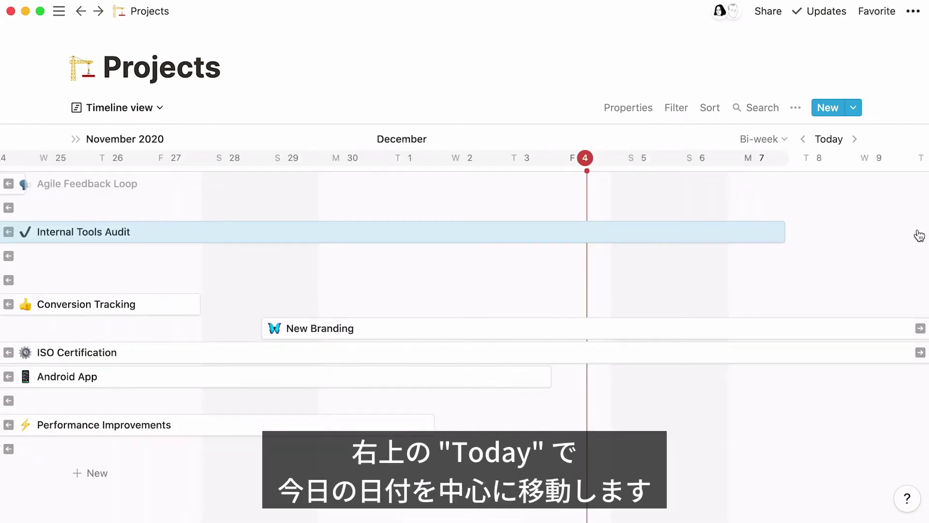
pyautogui.click(840, 142)
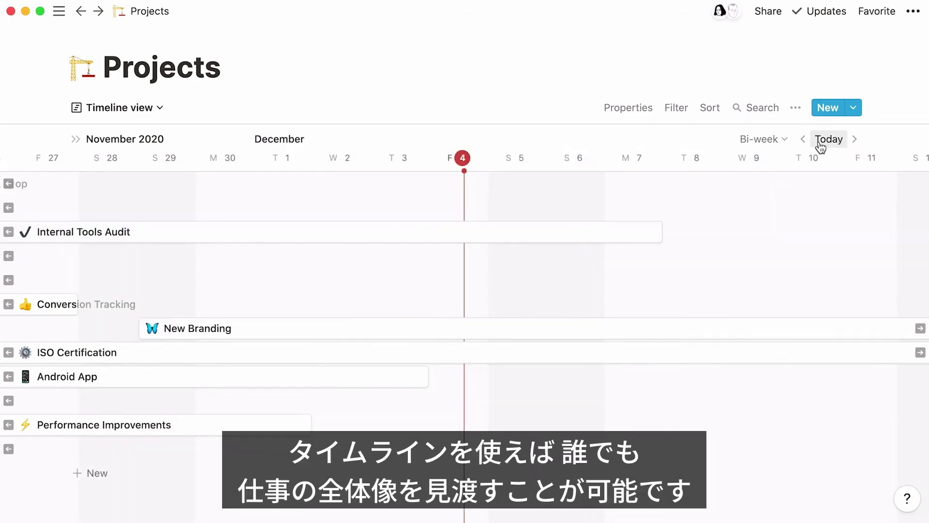
pyautogui.click(786, 139)
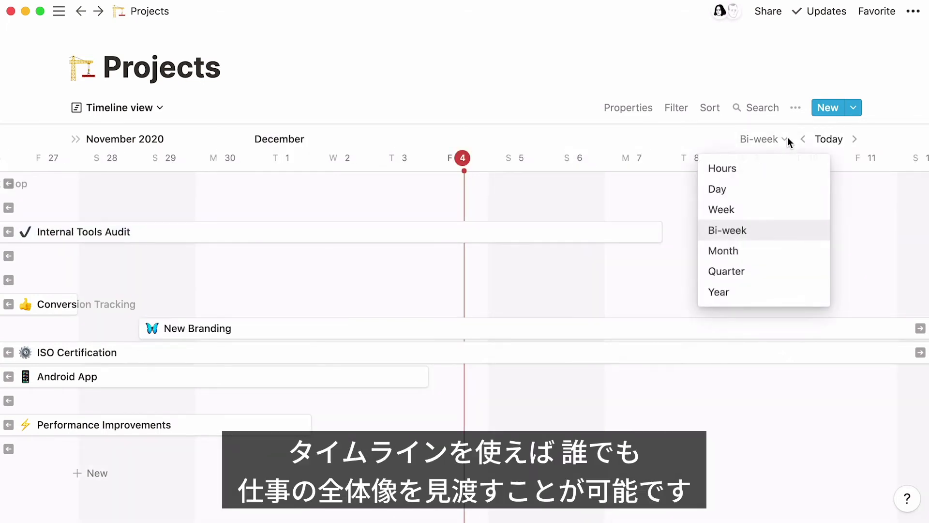
pyautogui.click(788, 271)
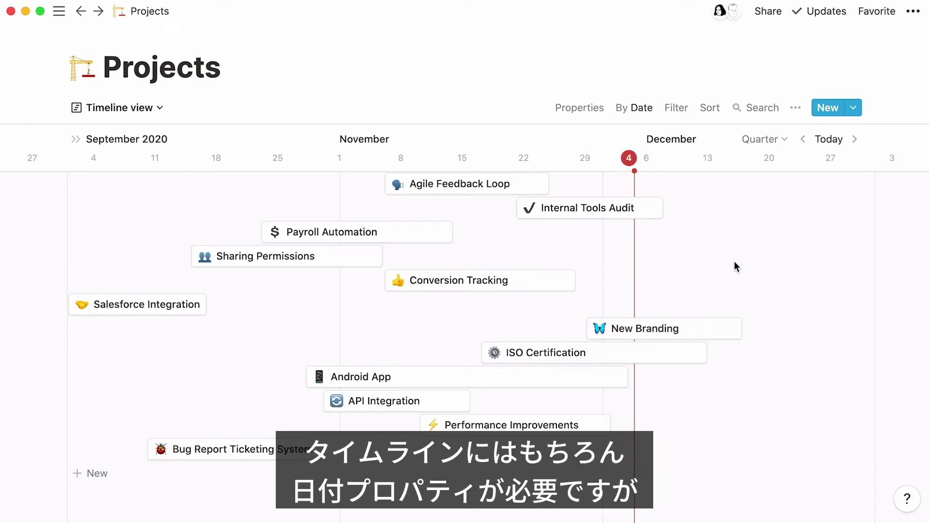
# Plot the timeline with Created time as start and Deadline as end, after trying Last edited time.
pyautogui.click(600, 114)
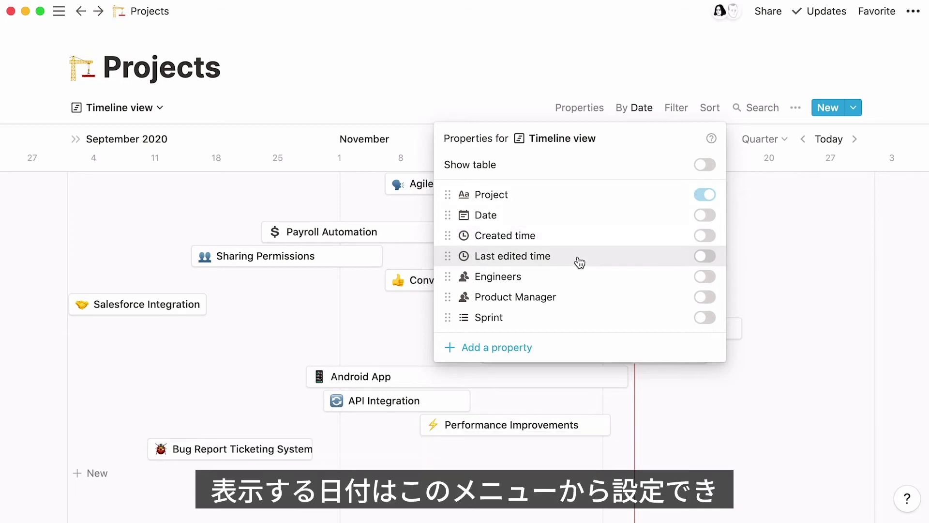
pyautogui.click(644, 111)
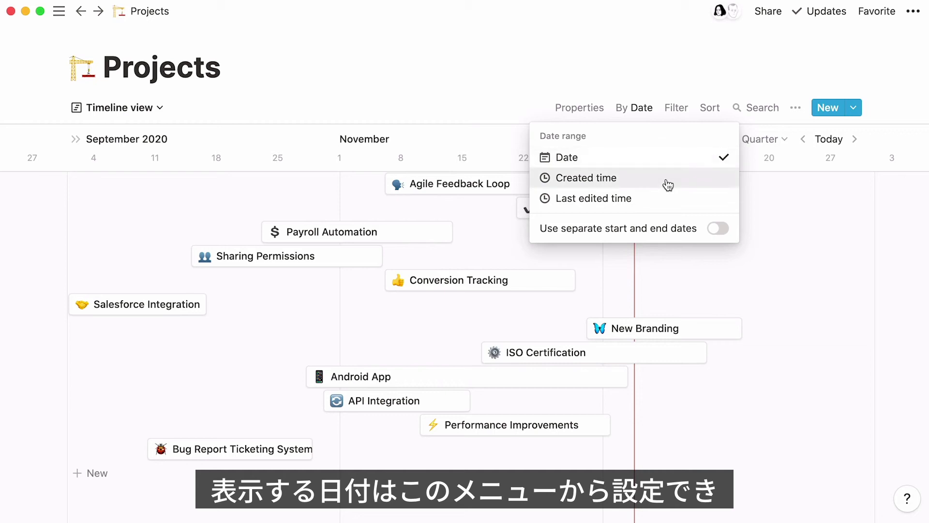
pyautogui.click(665, 198)
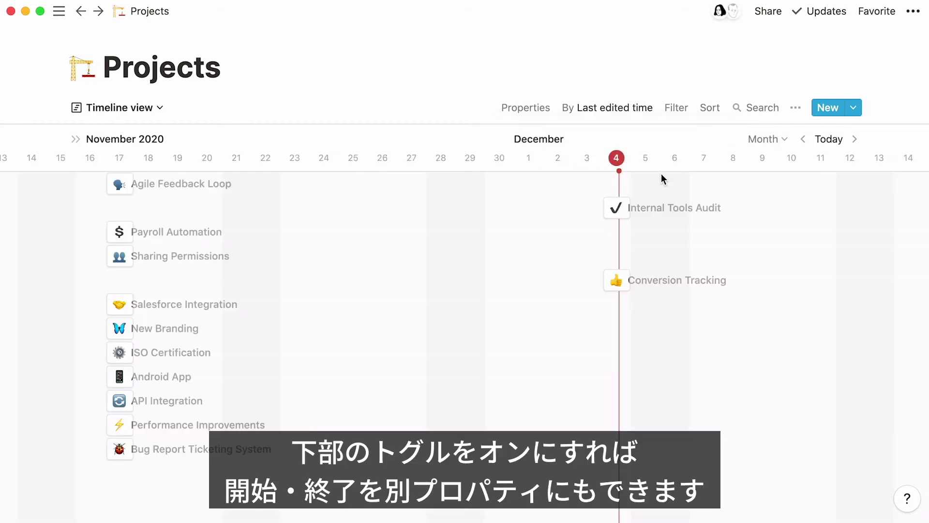
pyautogui.click(642, 110)
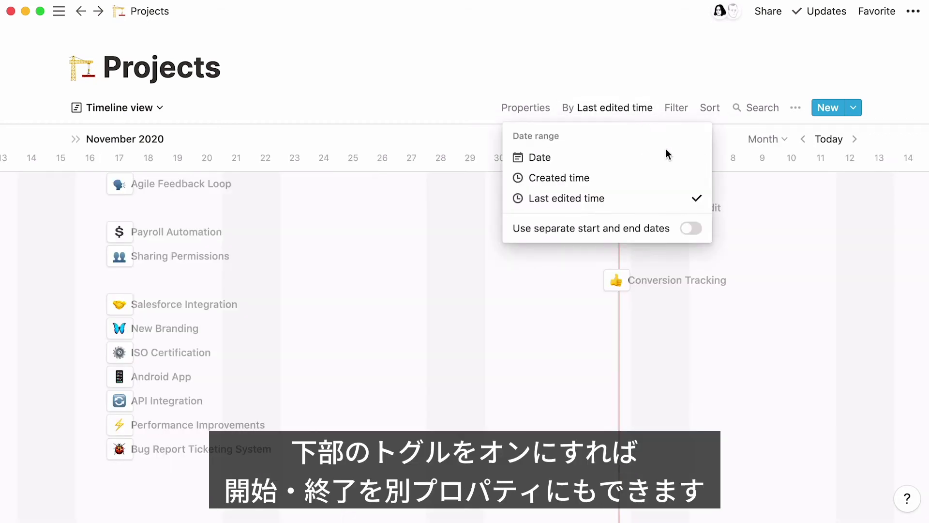
pyautogui.click(691, 229)
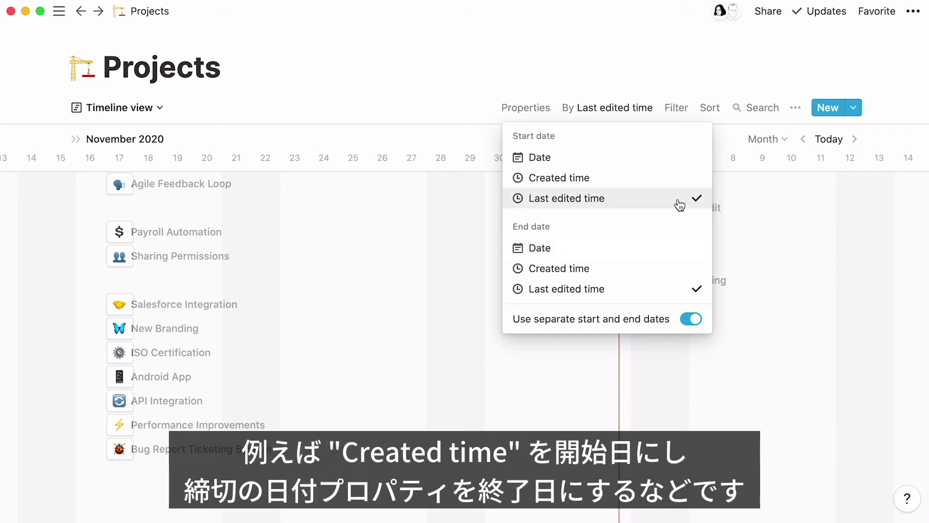
pyautogui.click(669, 183)
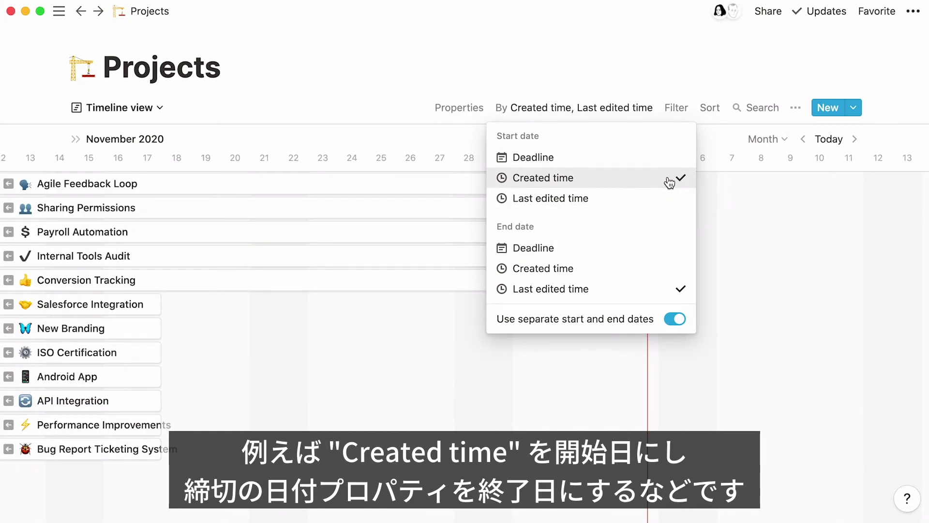
pyautogui.click(637, 252)
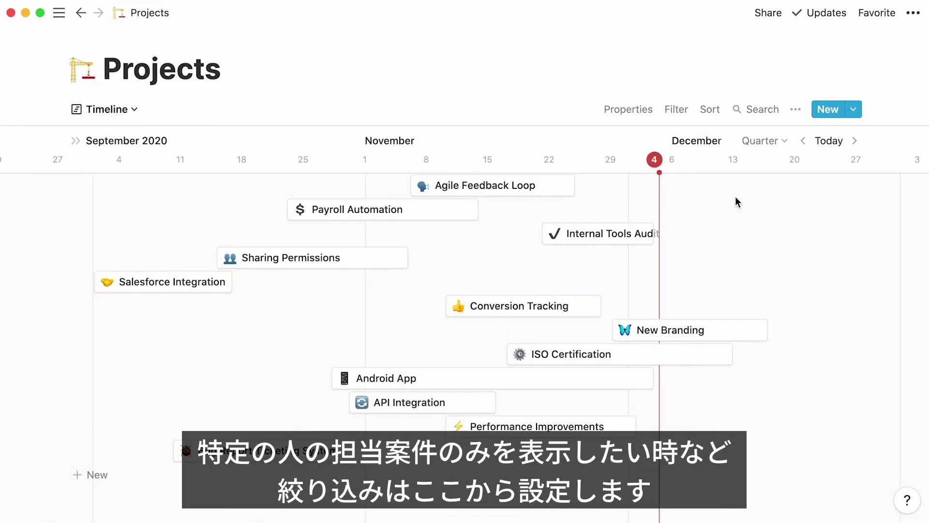
# Add a Product Manager filter showing one person's projects, then remove that filter.
pyautogui.click(682, 110)
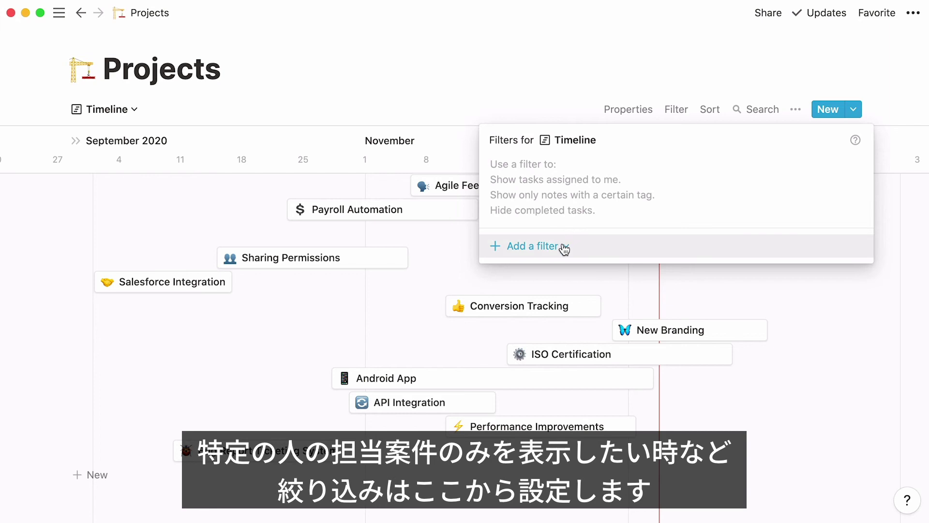
pyautogui.click(562, 246)
pyautogui.click(569, 274)
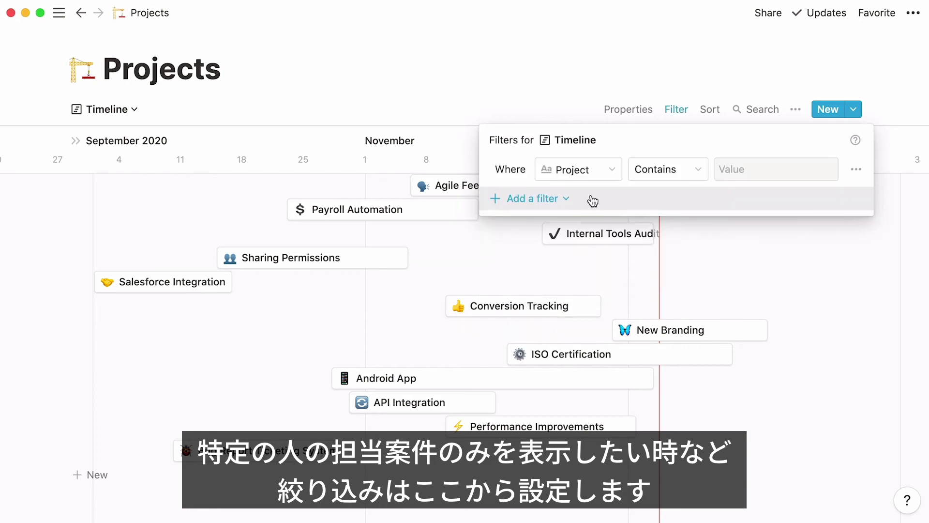
pyautogui.click(598, 178)
pyautogui.click(629, 290)
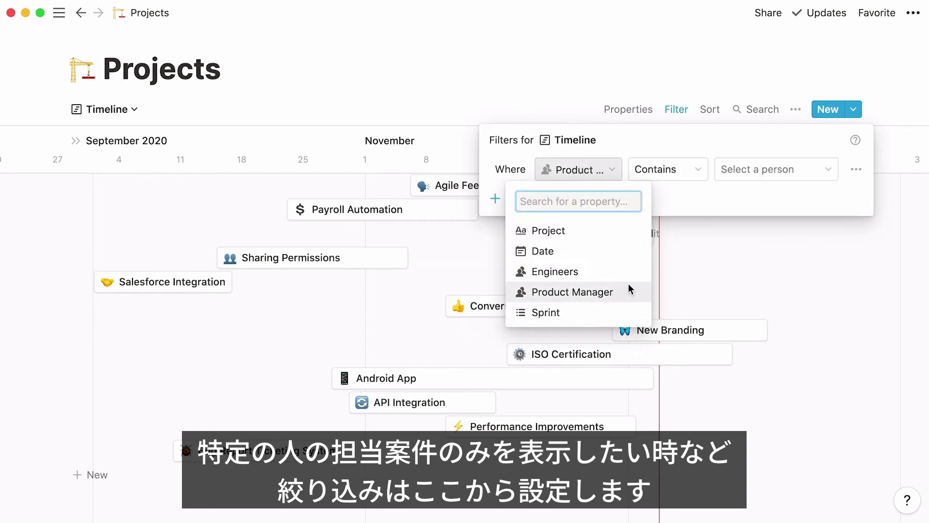
pyautogui.click(753, 175)
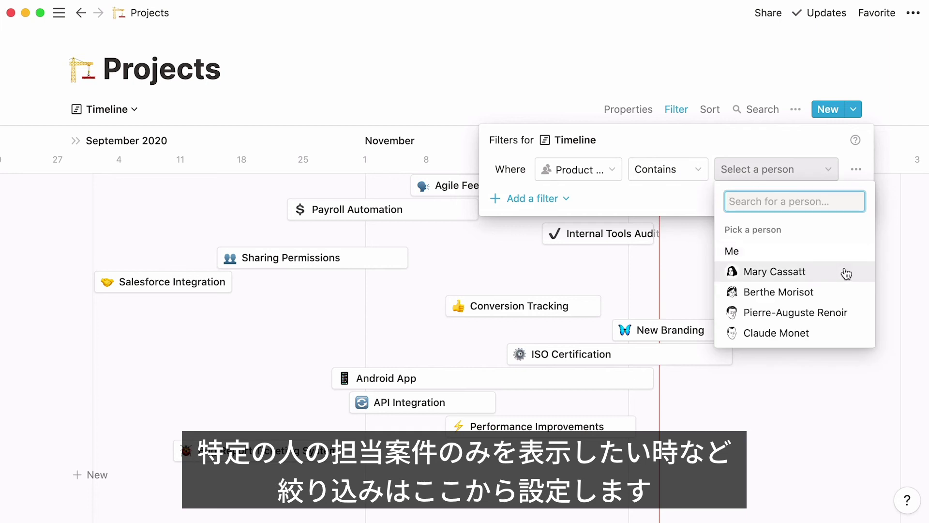
pyautogui.click(844, 269)
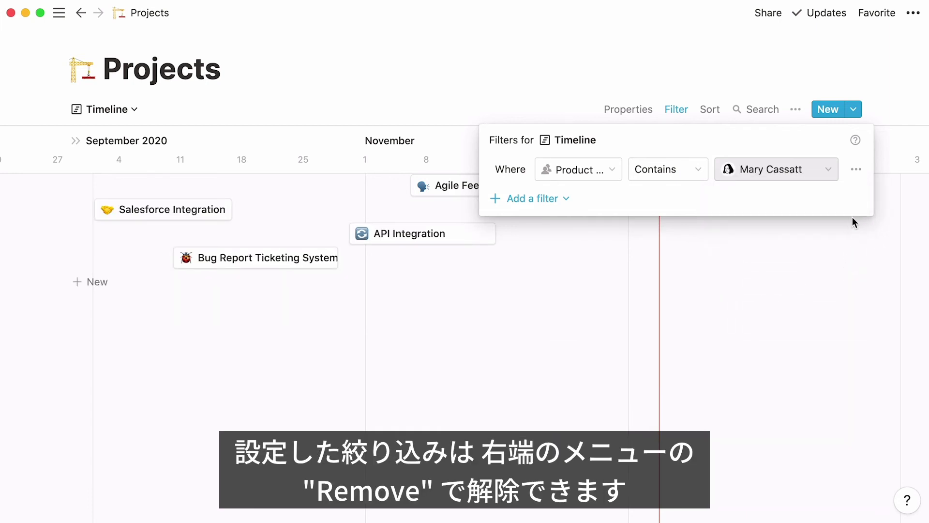
pyautogui.click(856, 170)
pyautogui.click(864, 193)
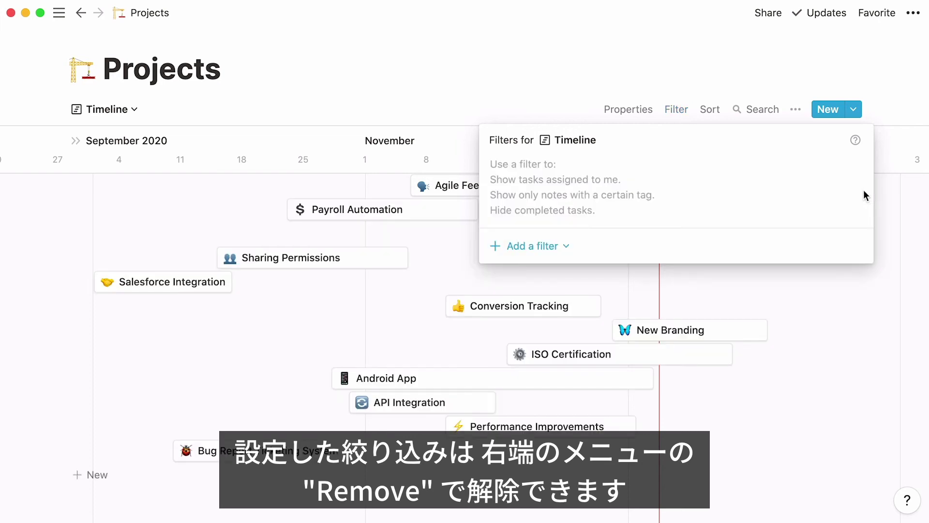
# Add a sort by Project, then change it to Date in descending order.
pyautogui.click(721, 112)
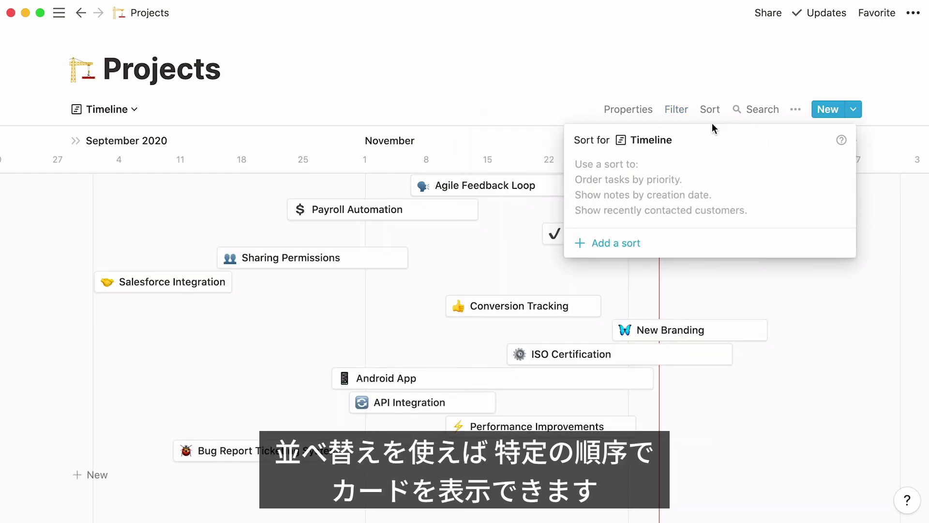
pyautogui.click(616, 251)
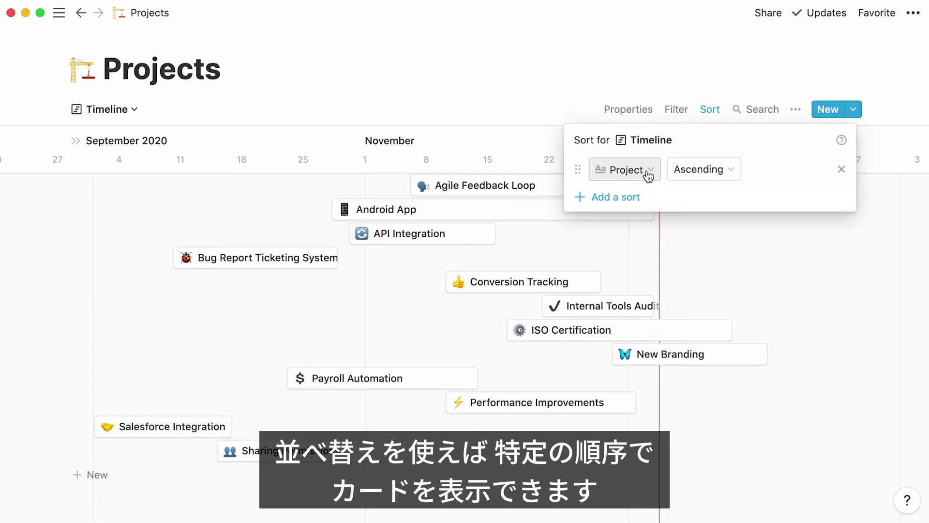
pyautogui.click(645, 171)
pyautogui.click(647, 251)
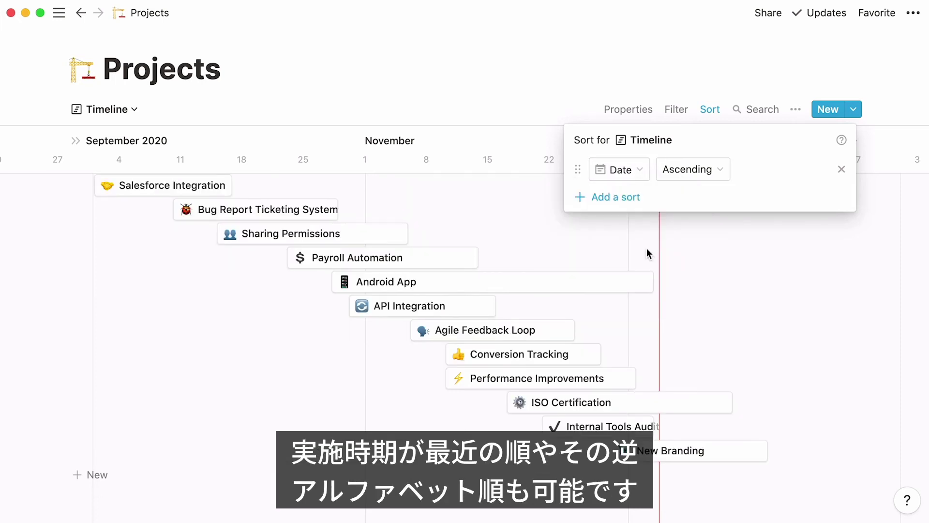
pyautogui.click(705, 175)
pyautogui.click(716, 217)
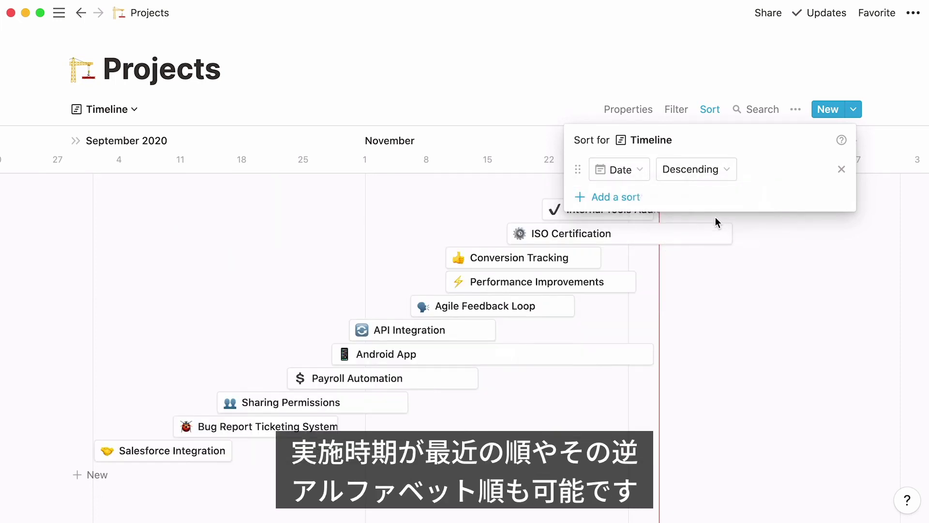
# Switch the sort back to Project ascending, then delete the sort rule.
pyautogui.click(644, 169)
pyautogui.click(639, 231)
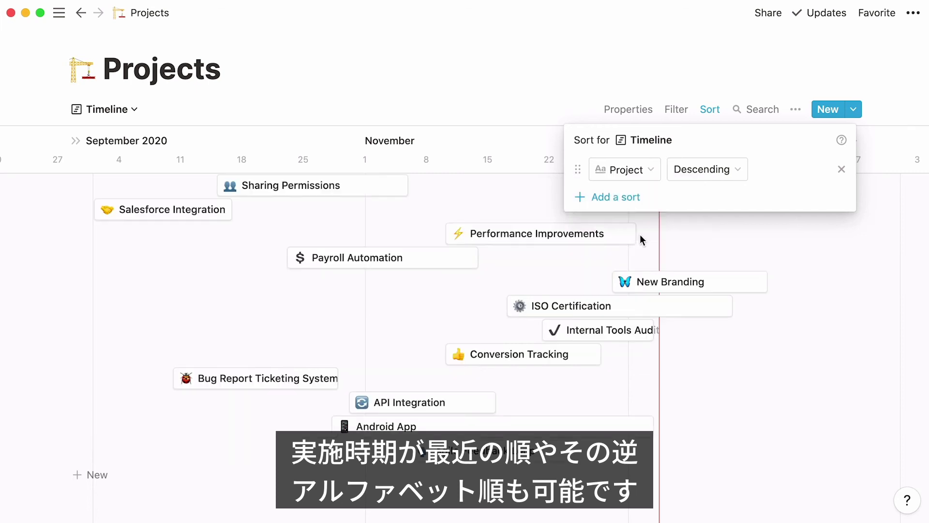
pyautogui.click(710, 177)
pyautogui.click(718, 198)
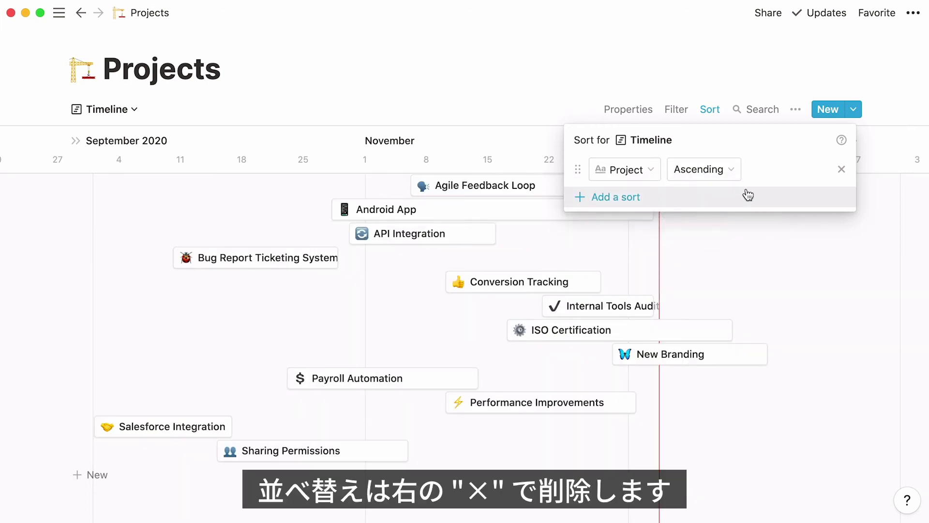
pyautogui.click(841, 169)
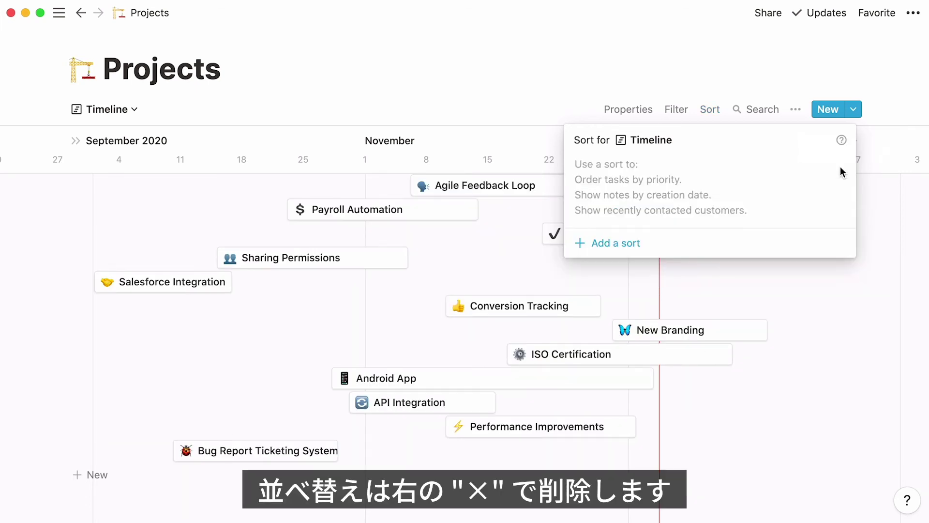
pyautogui.click(516, 97)
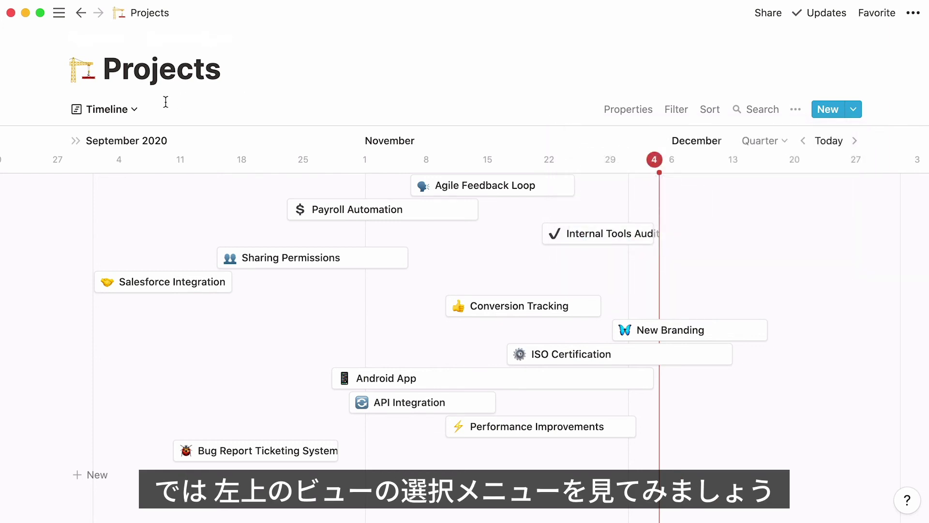
# Tour the By Product Manager board, the By Engineer board and the Sprint 20 table of Projects.
pyautogui.click(137, 110)
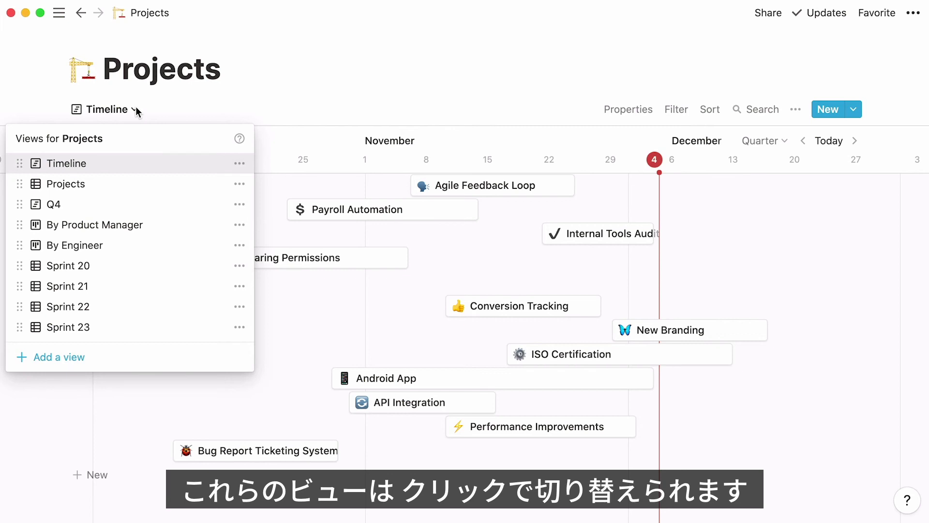
pyautogui.click(177, 229)
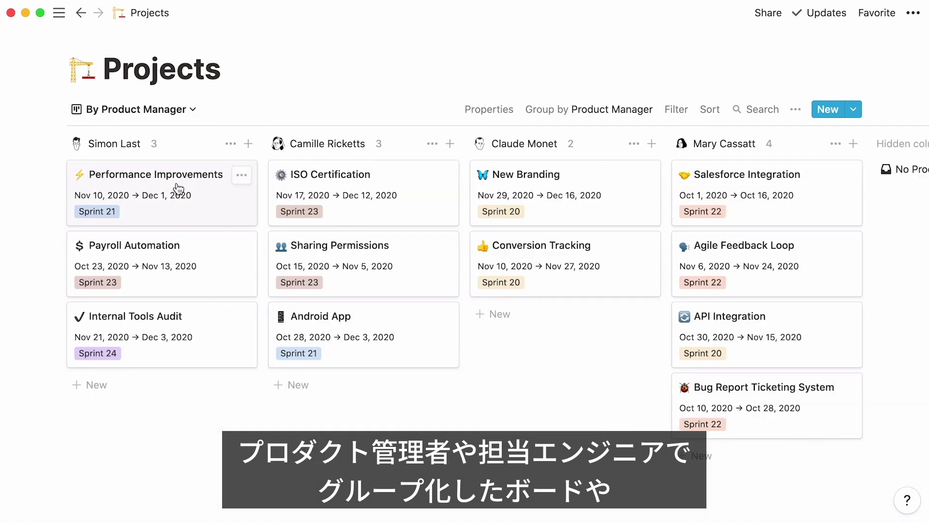
pyautogui.click(195, 109)
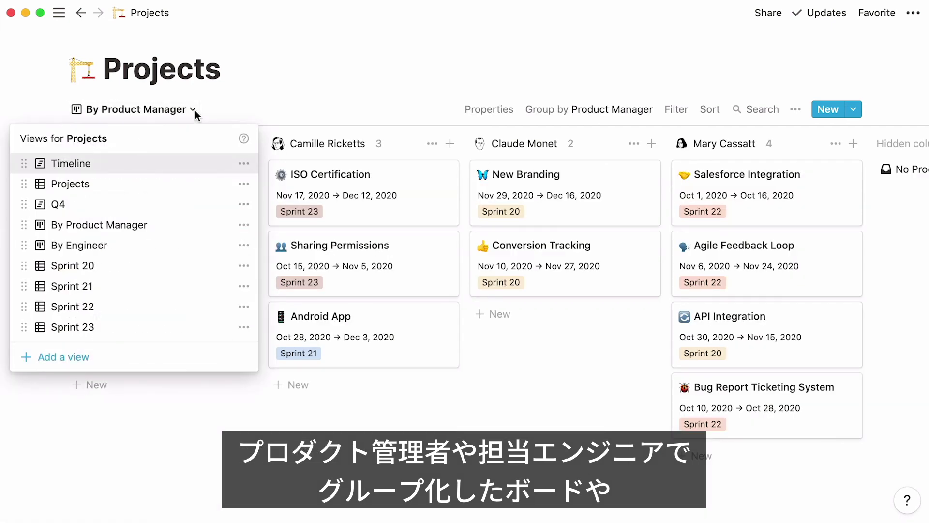
pyautogui.click(179, 245)
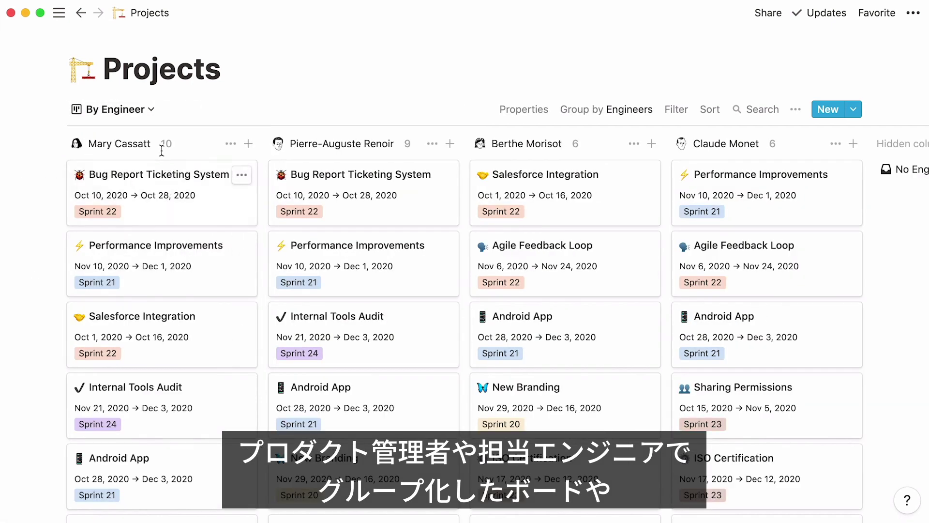
pyautogui.click(153, 113)
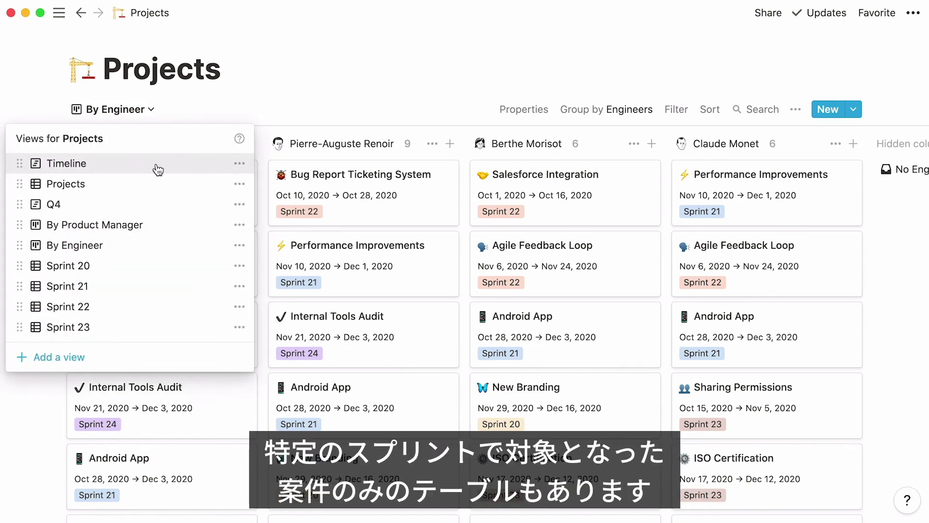
pyautogui.click(154, 266)
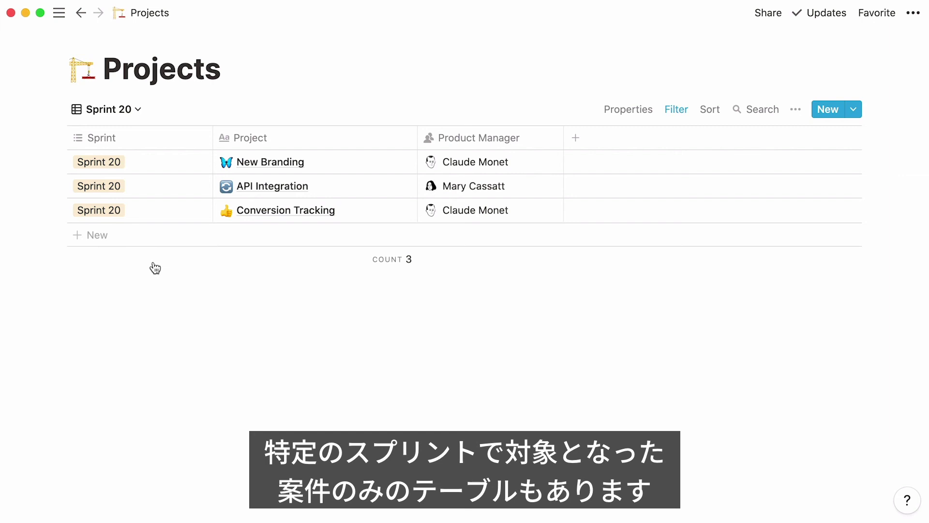
pyautogui.click(138, 115)
# Return to the Projects Timeline view and pan it right, left, then right again across the project bars.
pyautogui.click(145, 165)
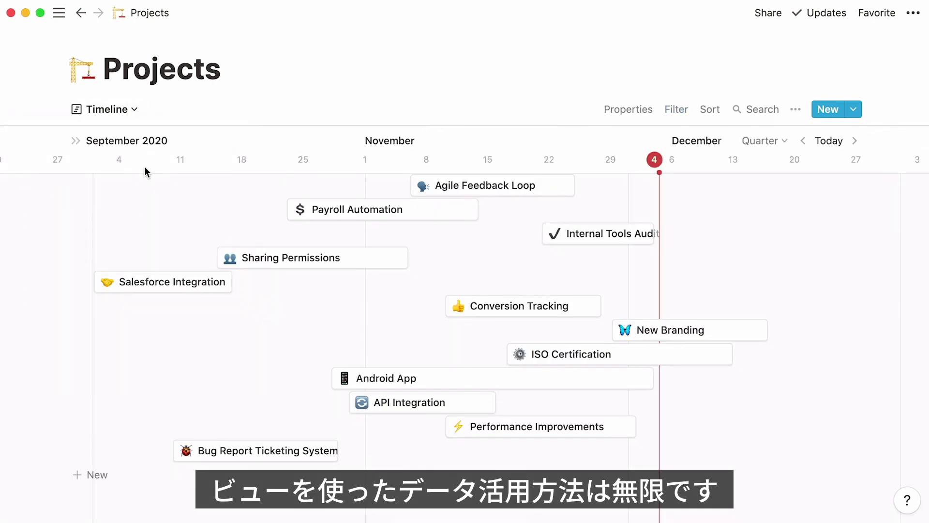
pyautogui.hscroll(5, 150, 214)
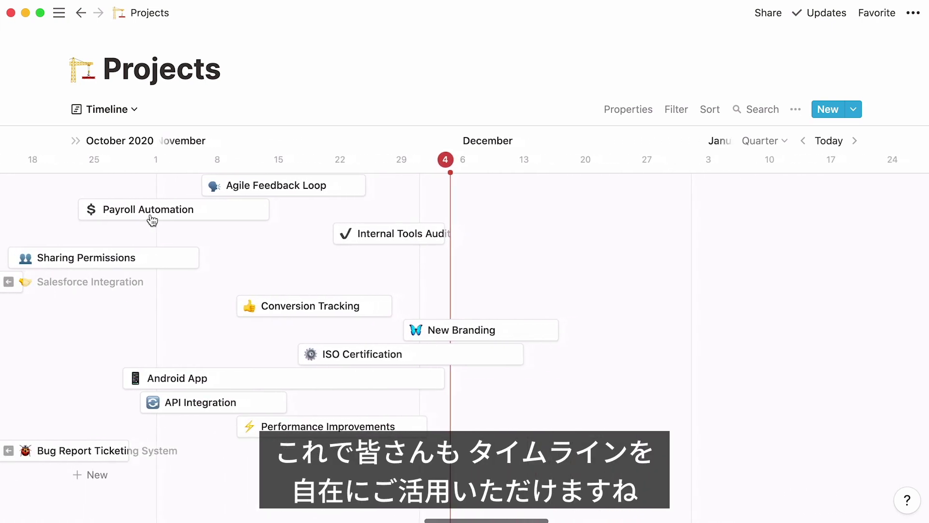
pyautogui.hscroll(-5, 152, 221)
pyautogui.hscroll(-5, 151, 218)
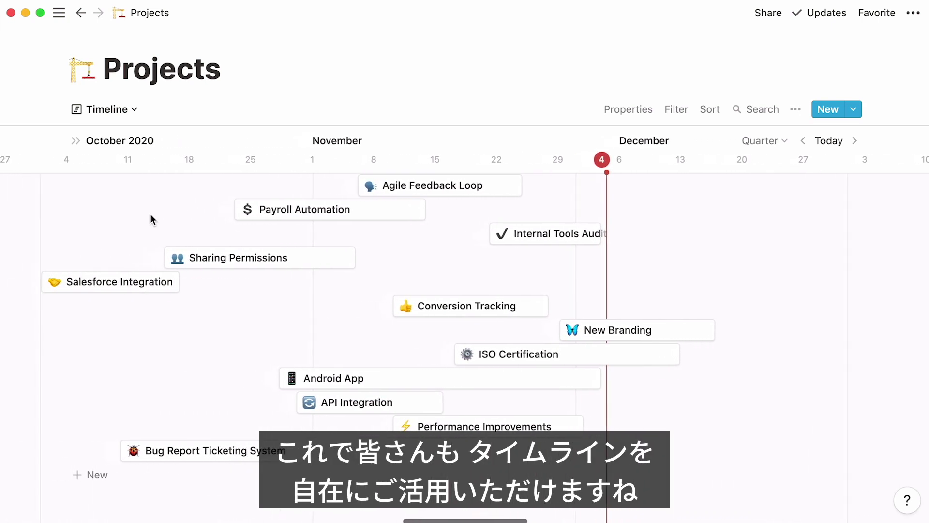
pyautogui.hscroll(-3, 150, 214)
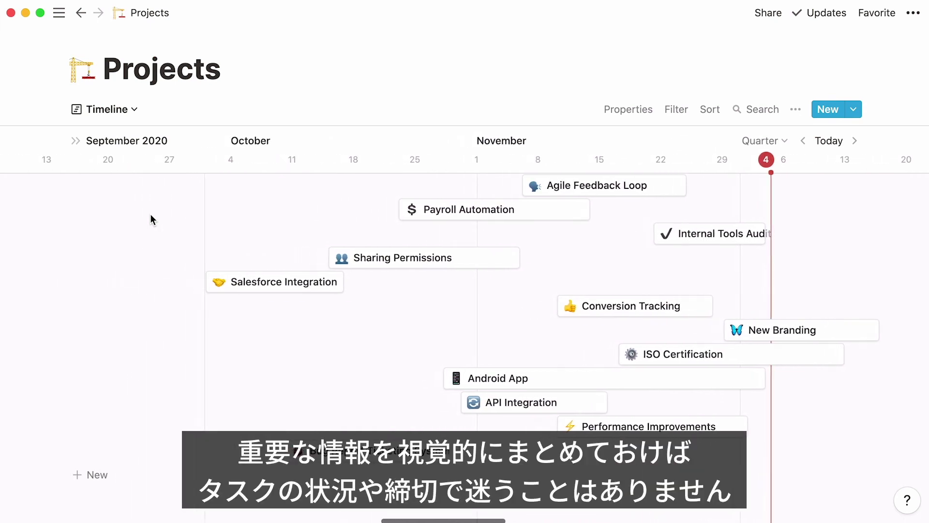
pyautogui.hscroll(3, 152, 219)
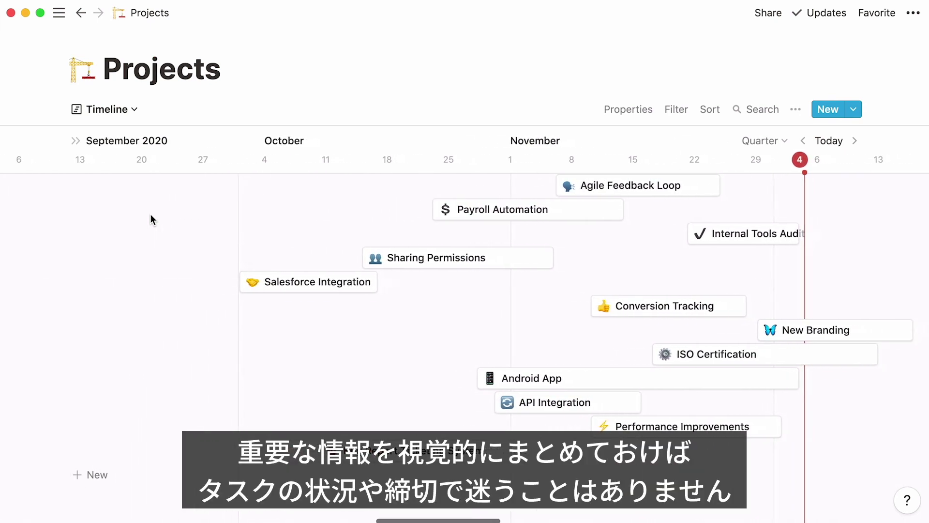